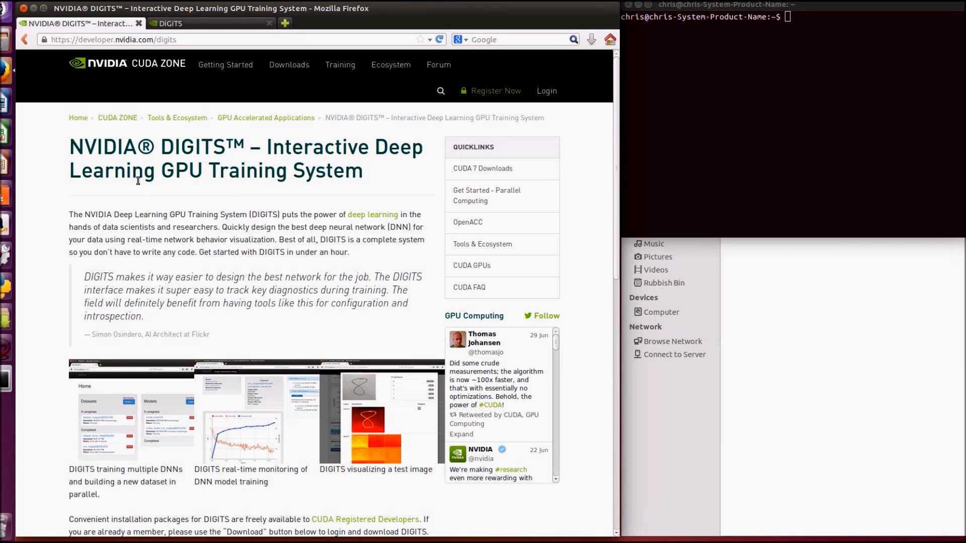
{"action": "scroll", "coordinate": [137, 182], "scroll_direction": "down", "scroll_amount": 6}
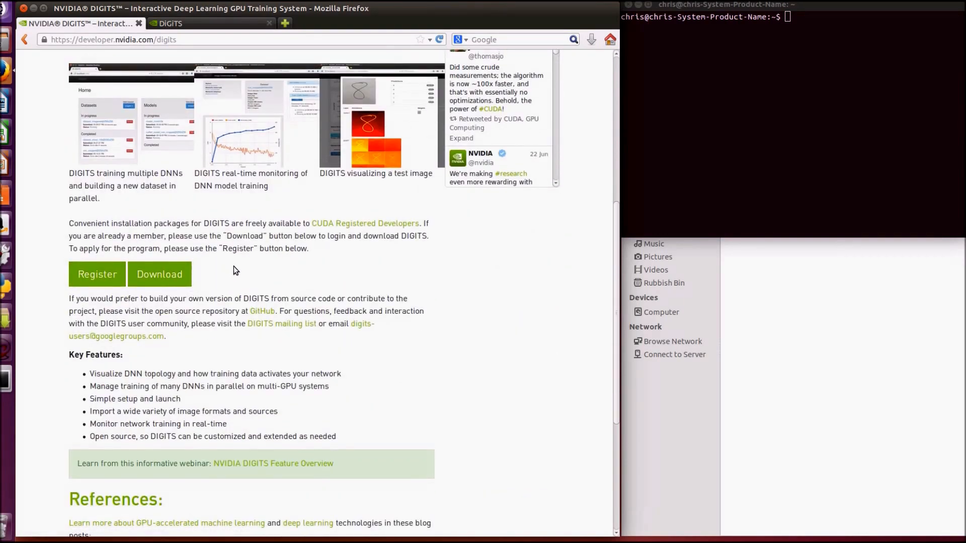
{"action": "scroll", "coordinate": [233, 266], "scroll_direction": "up", "scroll_amount": 3}
{"action": "scroll", "coordinate": [234, 267], "scroll_direction": "up", "scroll_amount": 3}
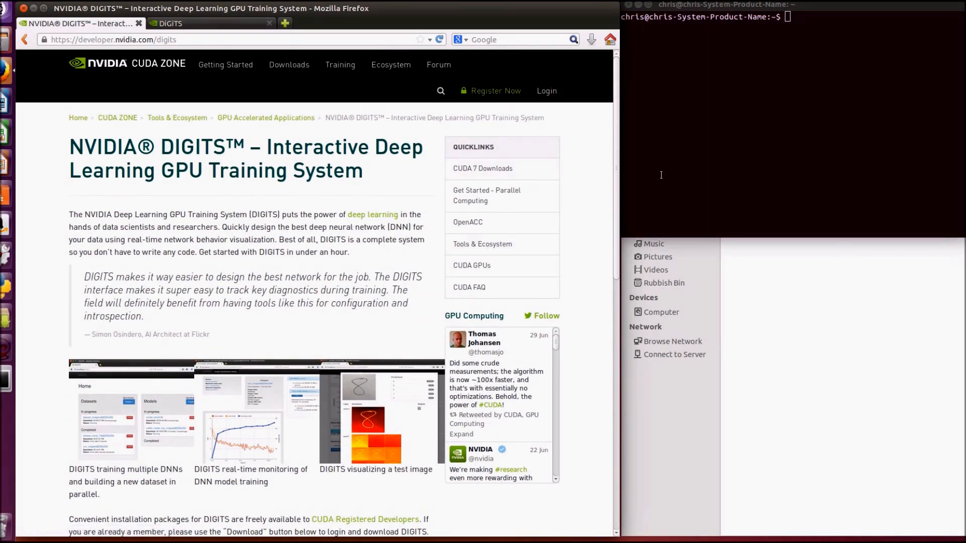
In the terminal, go to the digits-1.0 directory and start the server with ./runme.sh, and show the DIGITS home page in Firefox
{"action": "left_click", "coordinate": [820, 7]}
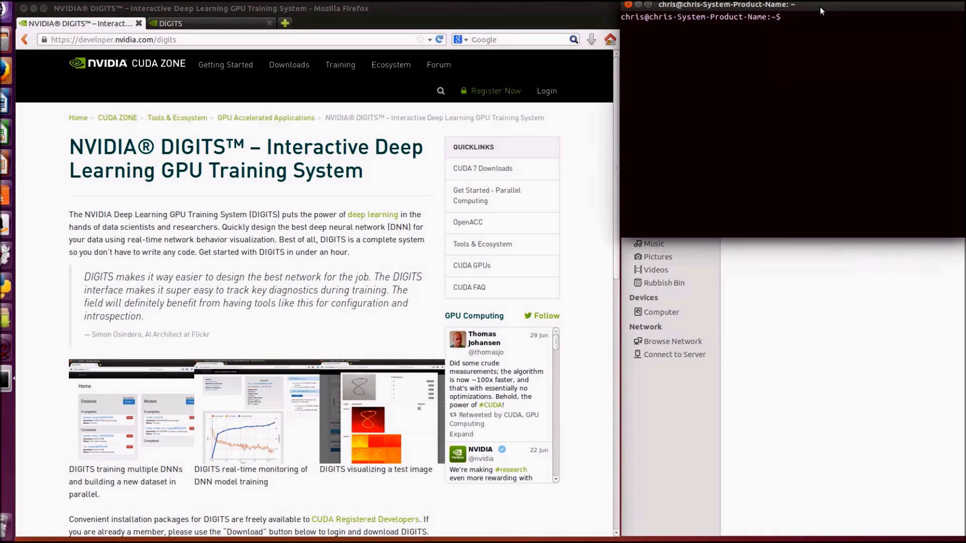
{"action": "type", "text": "./runme.sh"}
{"action": "key", "text": "Return"}
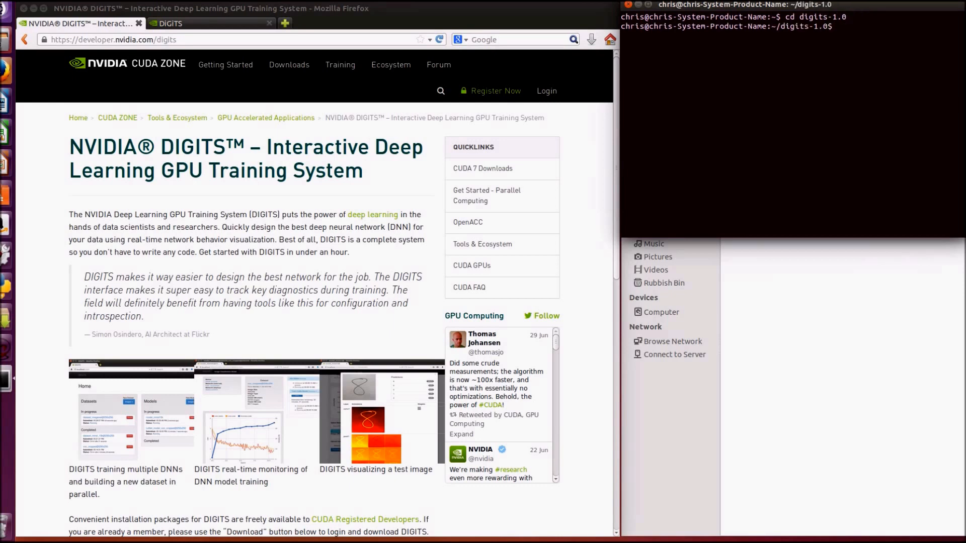
{"action": "key", "text": "Up"}
{"action": "key", "text": "Up"}
{"action": "key", "text": "Return"}
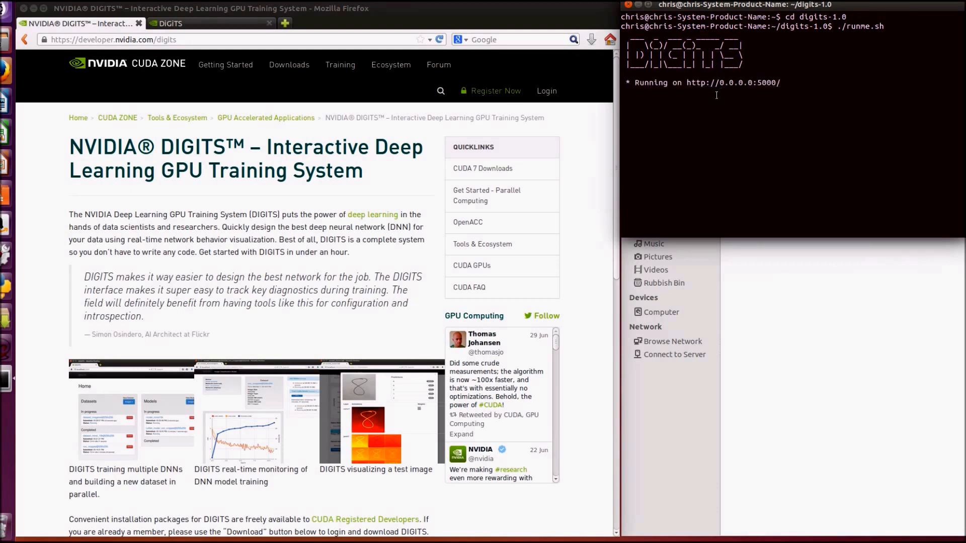
{"action": "left_click", "coordinate": [250, 24]}
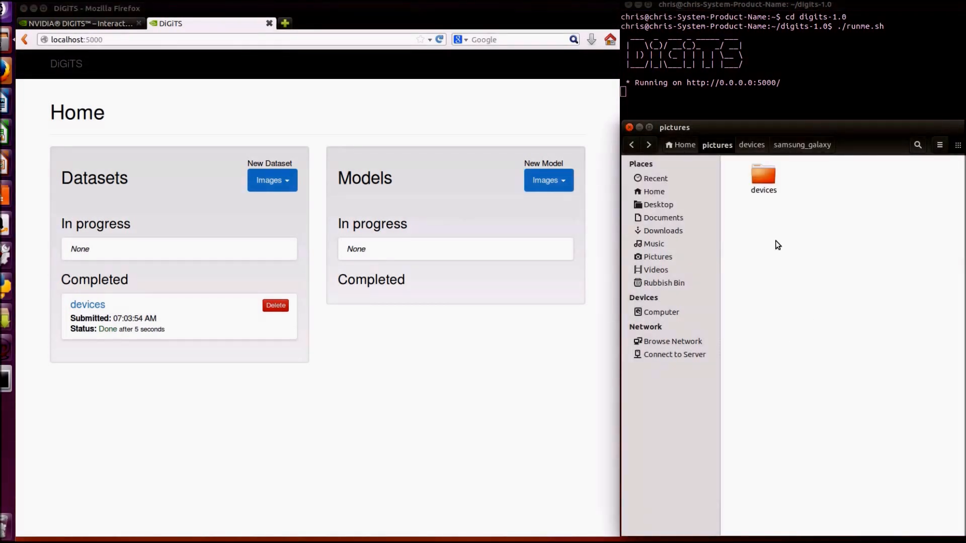
In the file manager, look through the ipad, iphone and samsung_galaxy image folders inside devices and return to the pictures folder
{"action": "double_click", "coordinate": [759, 172]}
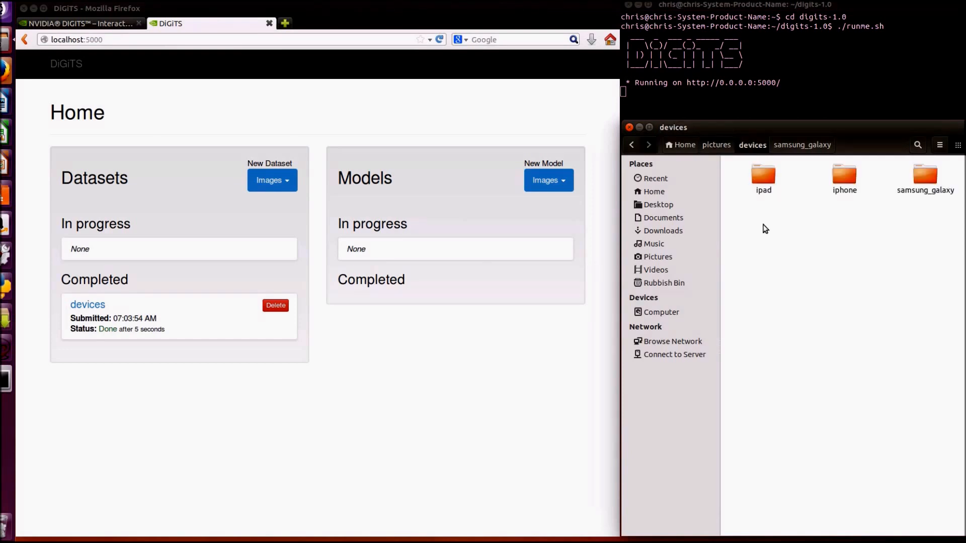
{"action": "double_click", "coordinate": [766, 179]}
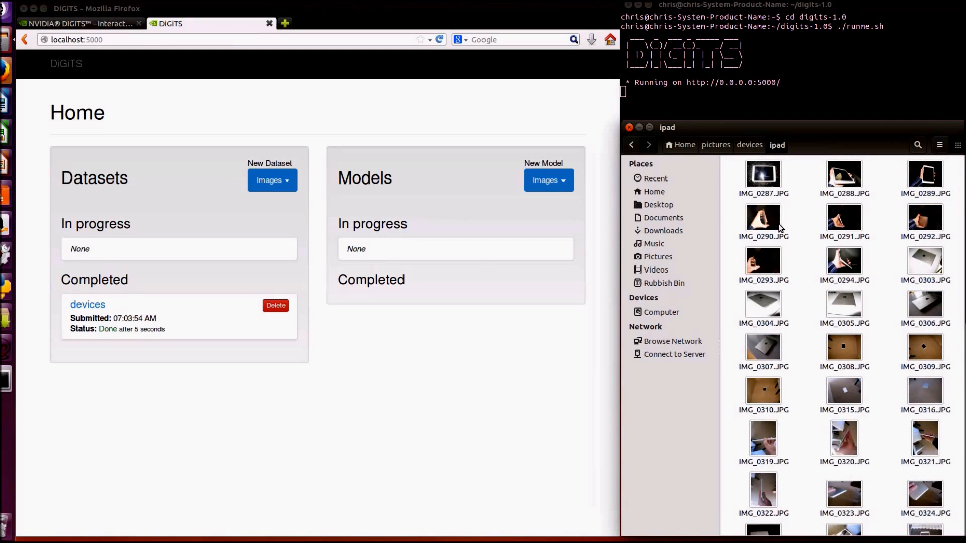
{"action": "left_click", "coordinate": [752, 144]}
{"action": "double_click", "coordinate": [851, 172]}
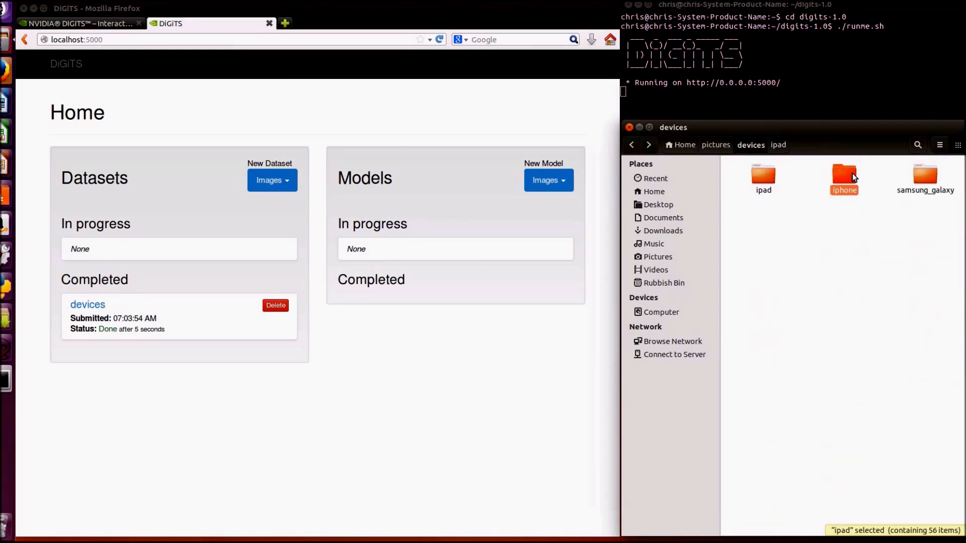
{"action": "scroll", "coordinate": [840, 224], "scroll_direction": "down", "scroll_amount": 5}
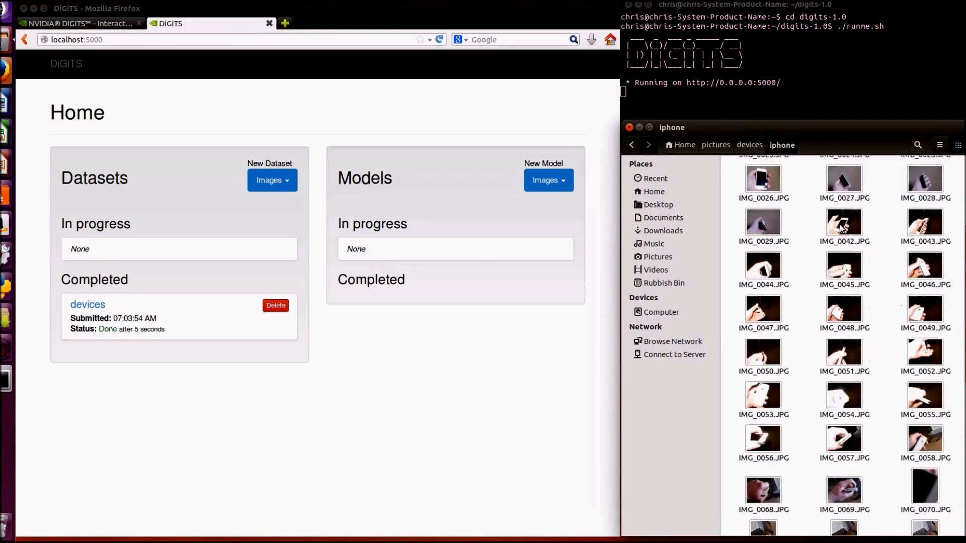
{"action": "left_click", "coordinate": [742, 146]}
{"action": "double_click", "coordinate": [924, 176]}
{"action": "scroll", "coordinate": [890, 222], "scroll_direction": "down", "scroll_amount": 2}
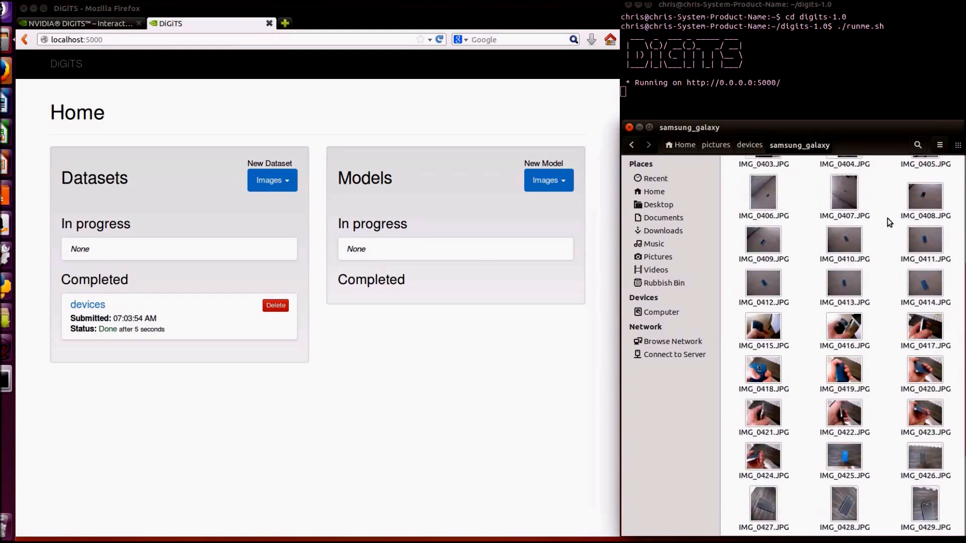
{"action": "scroll", "coordinate": [889, 223], "scroll_direction": "up", "scroll_amount": 2}
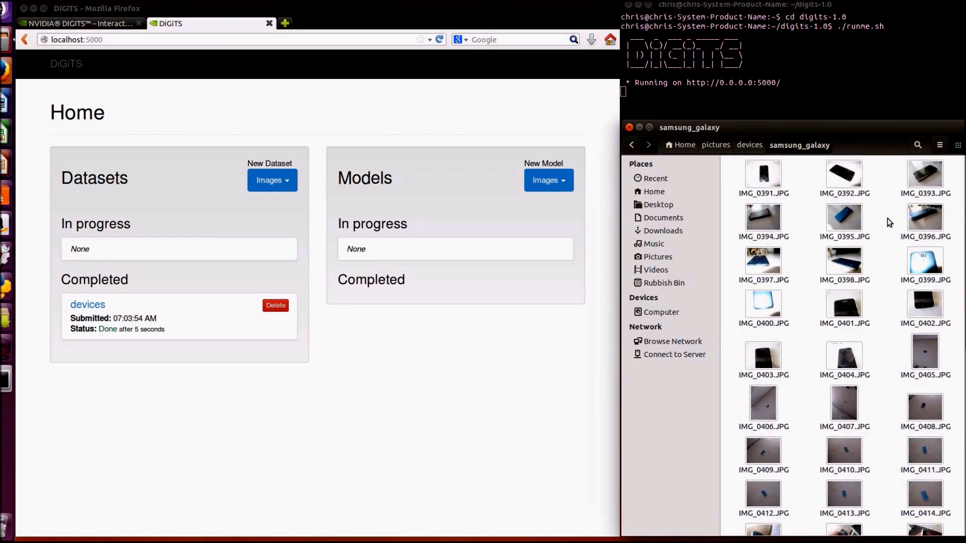
{"action": "left_click", "coordinate": [743, 144]}
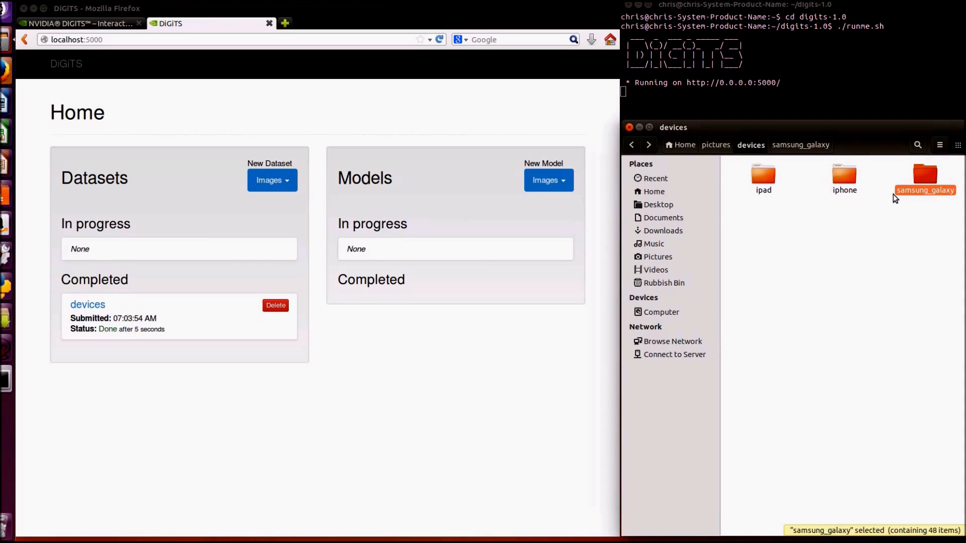
{"action": "left_click", "coordinate": [711, 145]}
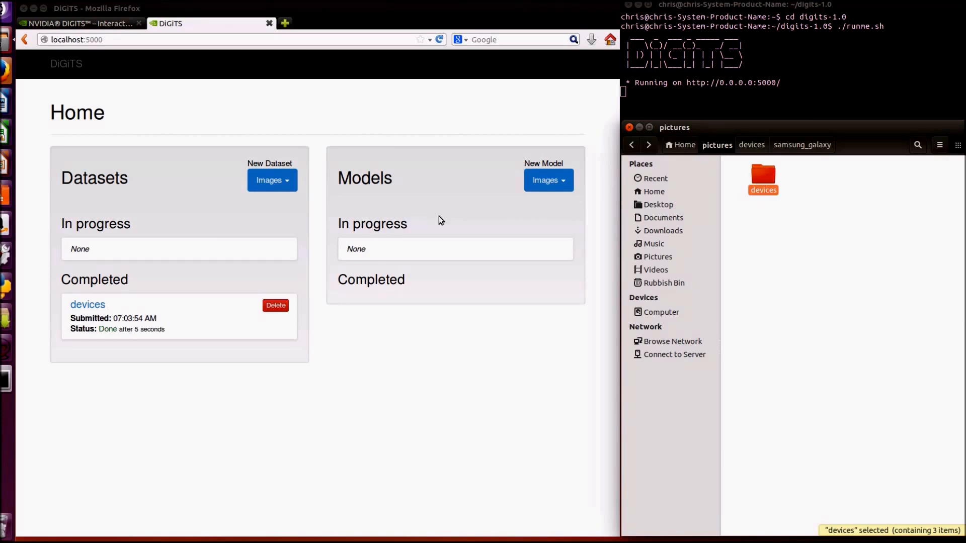
Start a new image classification dataset in DIGITS and set its training images folder to pictures/devices in the home directory
{"action": "left_click", "coordinate": [267, 184]}
{"action": "left_click", "coordinate": [266, 182]}
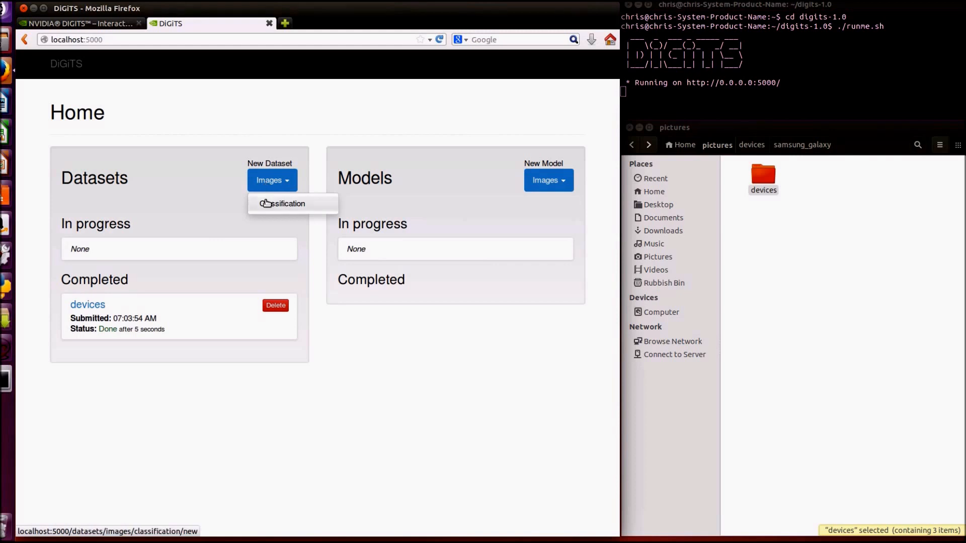
{"action": "left_click", "coordinate": [266, 204]}
{"action": "mouse_move", "coordinate": [213, 245]}
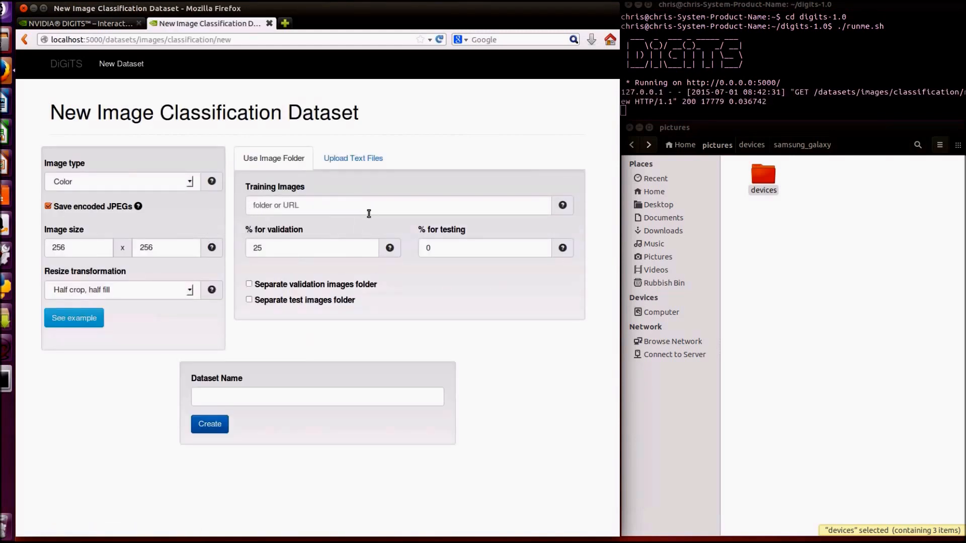
{"action": "left_click", "coordinate": [350, 204]}
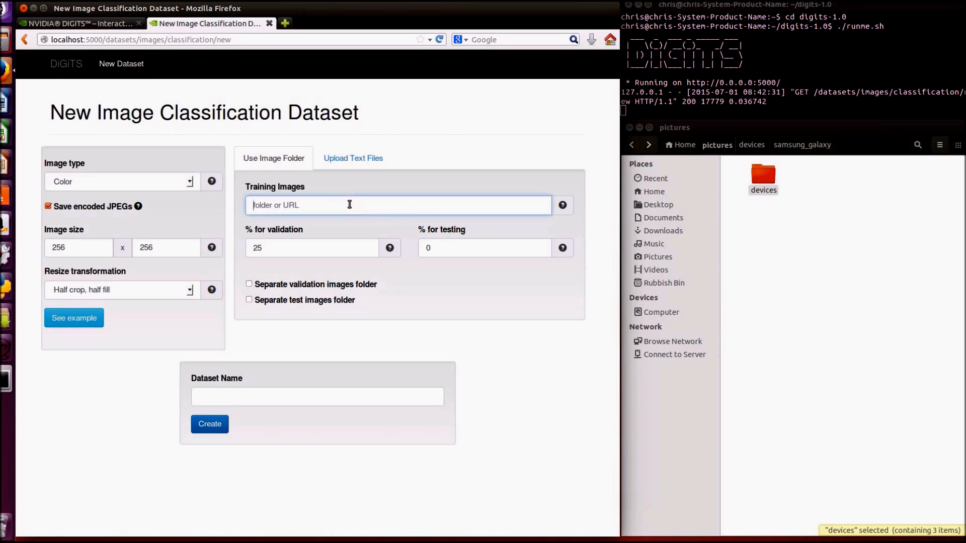
{"action": "type", "text": "/"}
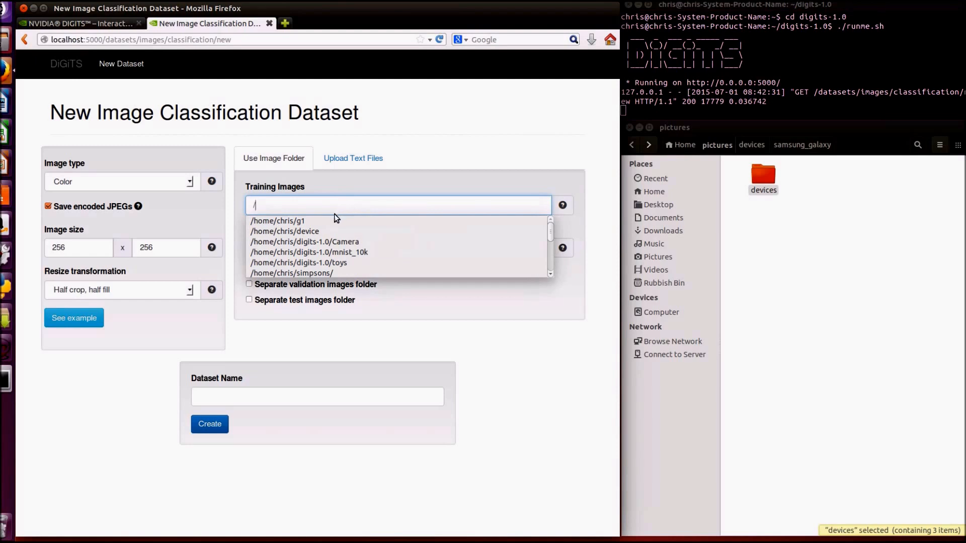
{"action": "left_click", "coordinate": [325, 232]}
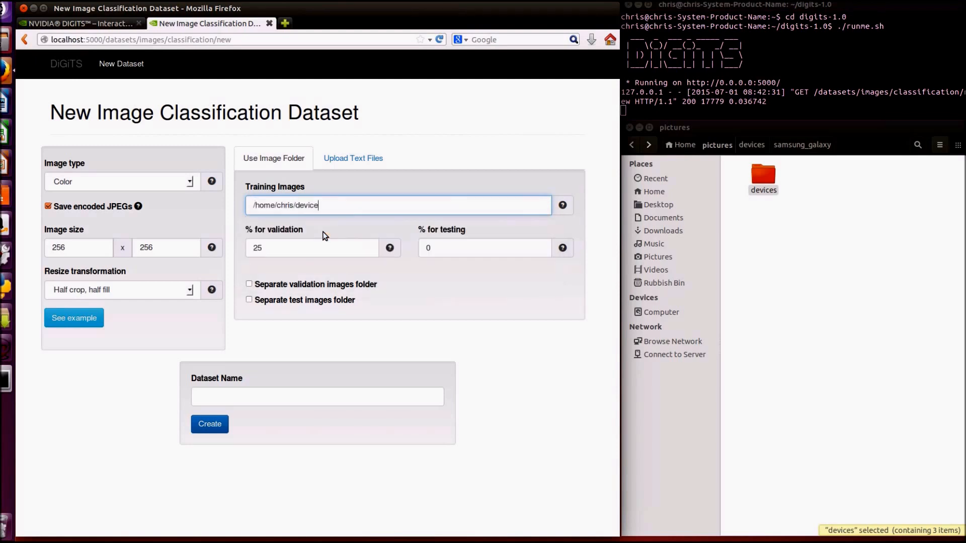
{"action": "left_click", "coordinate": [296, 206]}
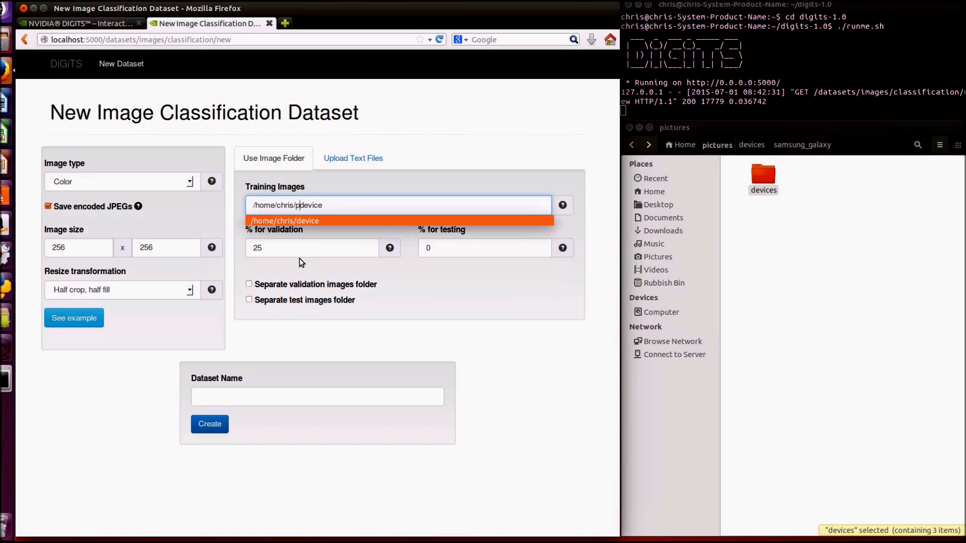
{"action": "type", "text": "picture"}
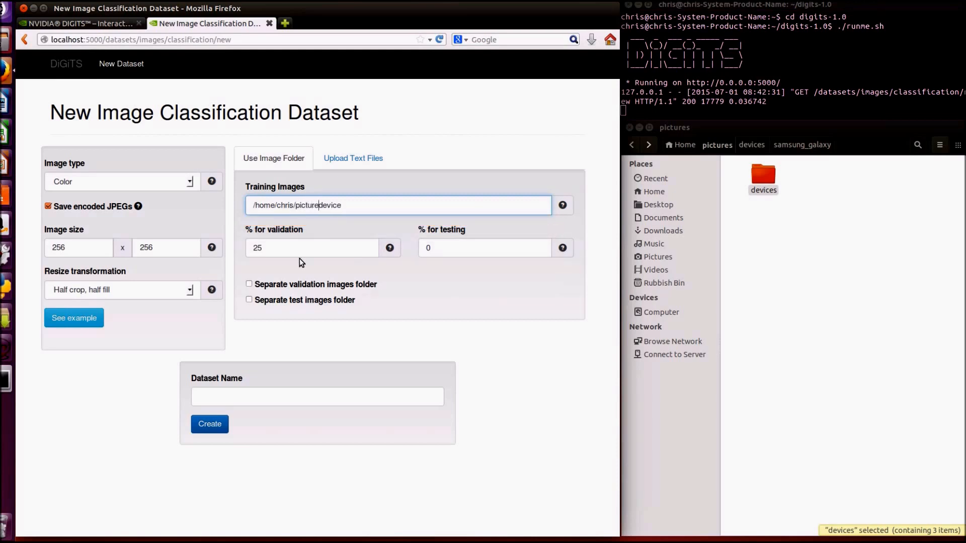
{"action": "type", "text": "s/"}
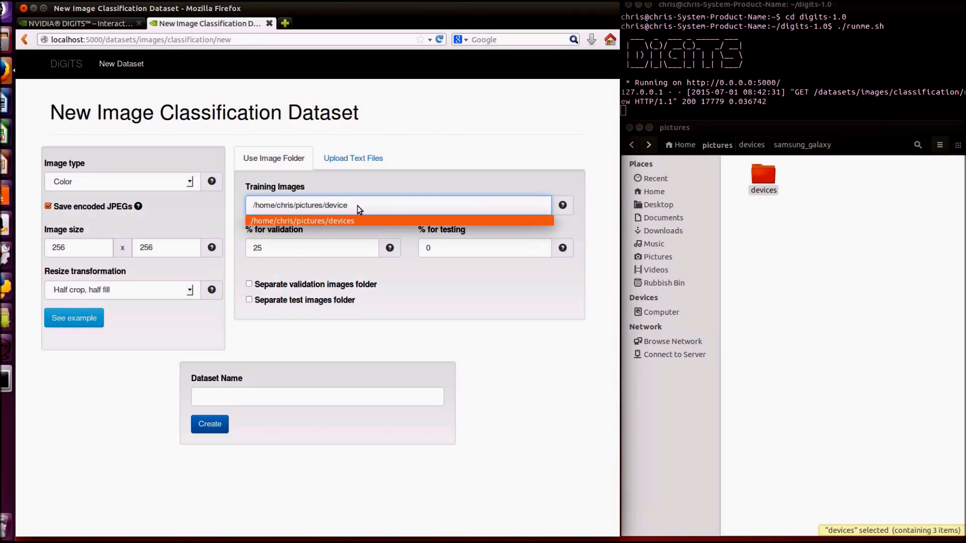
{"action": "left_click", "coordinate": [340, 221]}
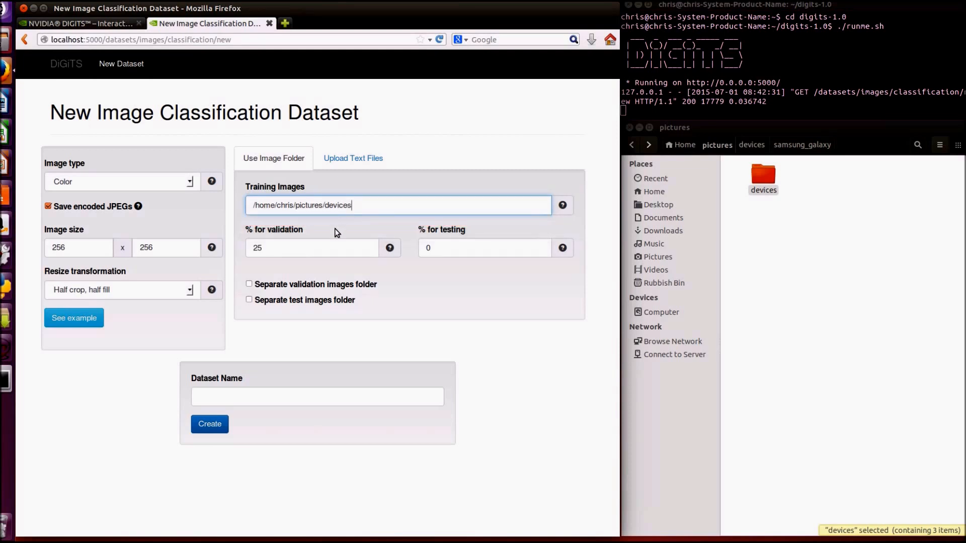
Name the dataset d1 and create it
{"action": "left_click", "coordinate": [286, 402]}
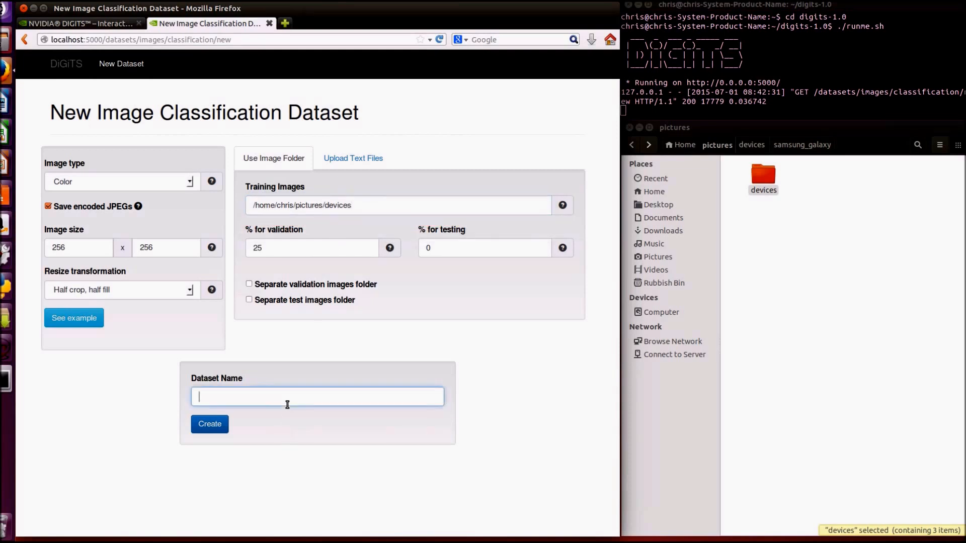
{"action": "type", "text": "d1"}
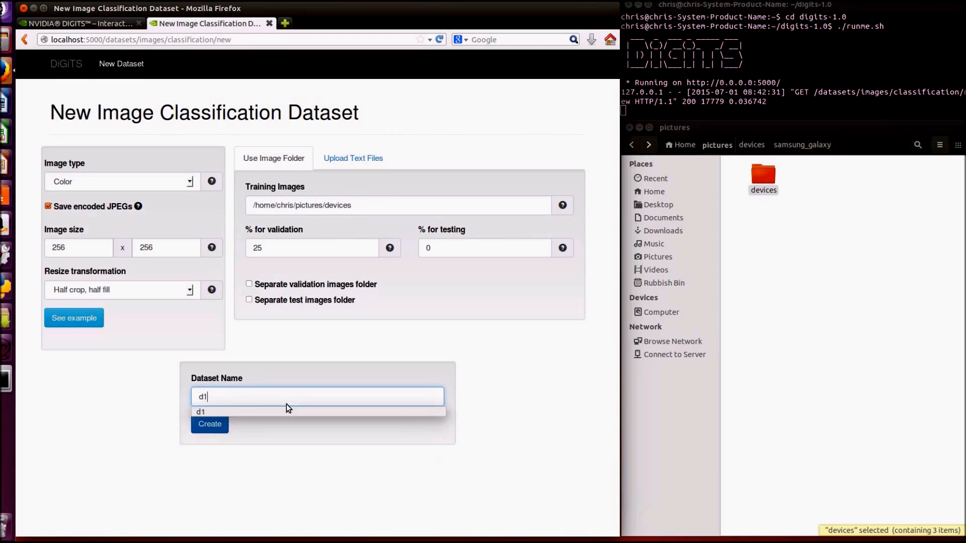
{"action": "left_click", "coordinate": [208, 427]}
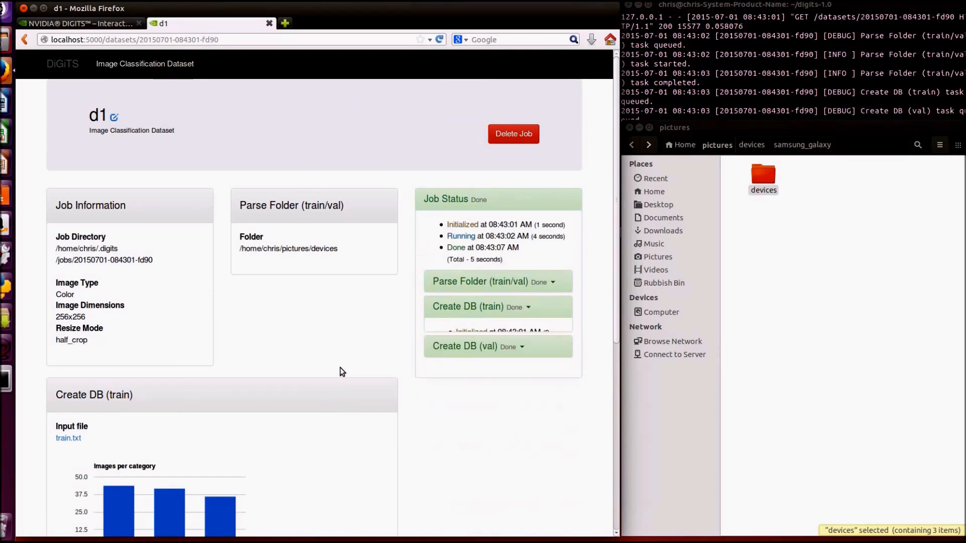
Examine the image count of each device category in the training and validation database charts of dataset d1
{"action": "scroll", "coordinate": [340, 343], "scroll_direction": "down", "scroll_amount": 5}
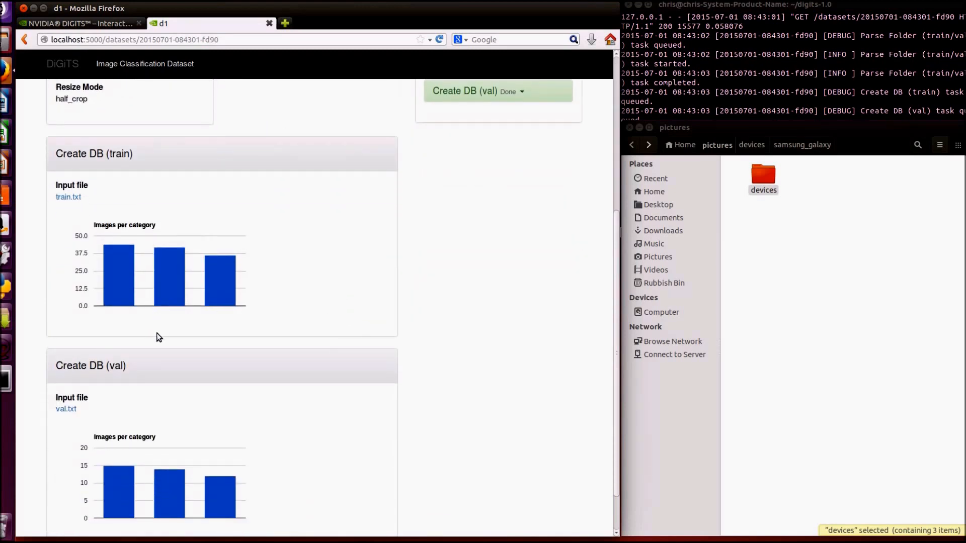
{"action": "mouse_move", "coordinate": [113, 276]}
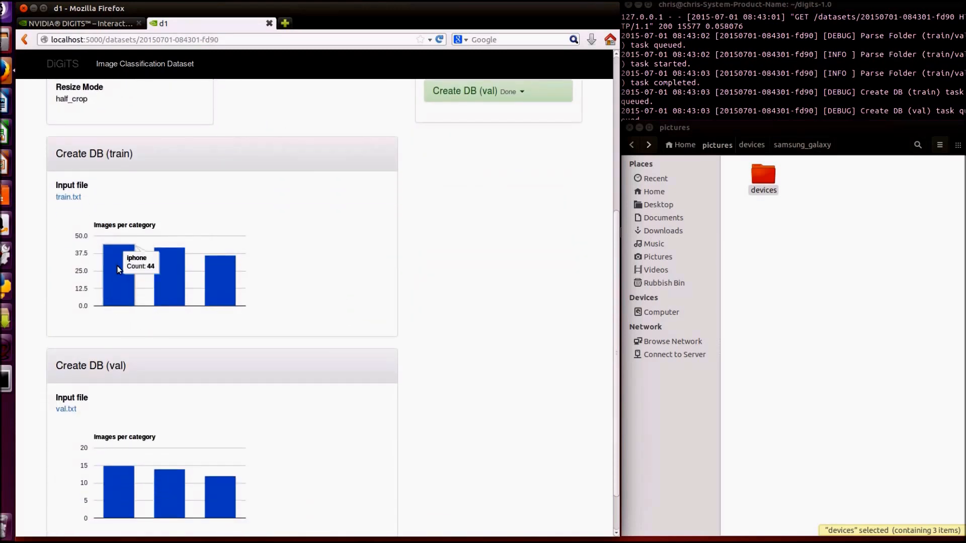
{"action": "mouse_move", "coordinate": [162, 279]}
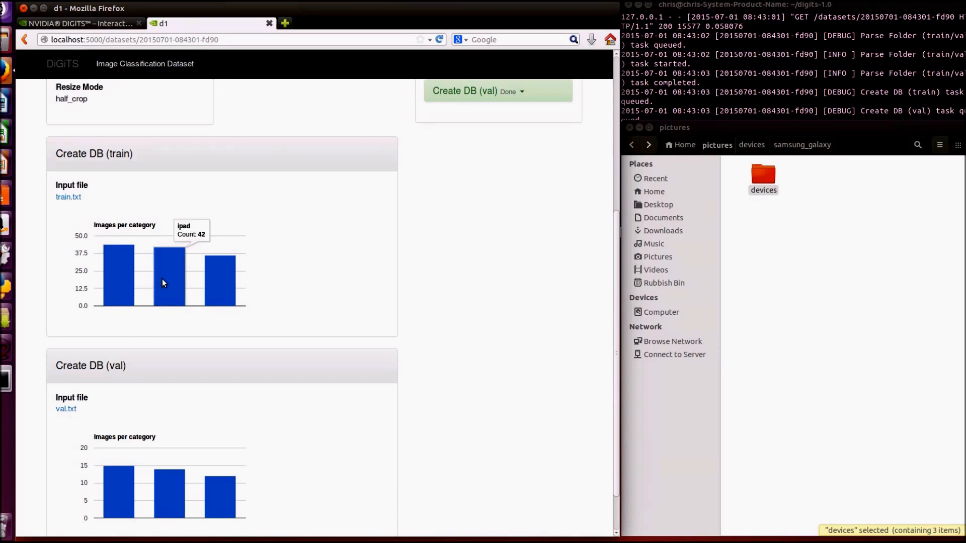
{"action": "mouse_move", "coordinate": [222, 281]}
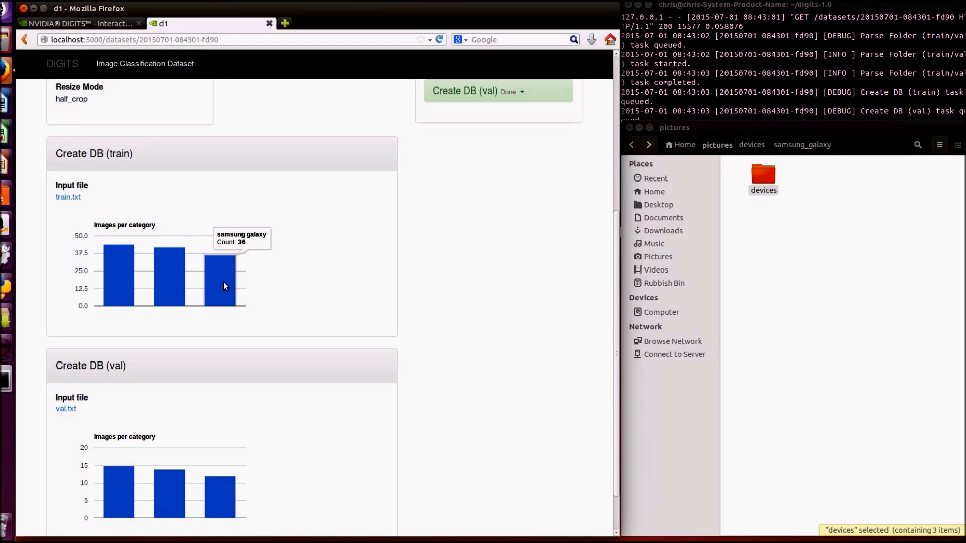
{"action": "scroll", "coordinate": [292, 295], "scroll_direction": "down", "scroll_amount": 2}
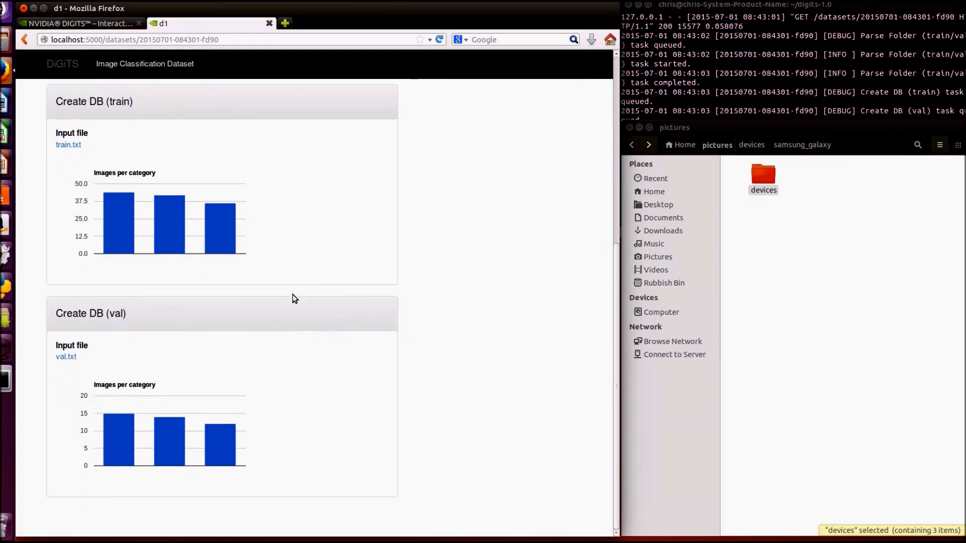
{"action": "mouse_move", "coordinate": [117, 452]}
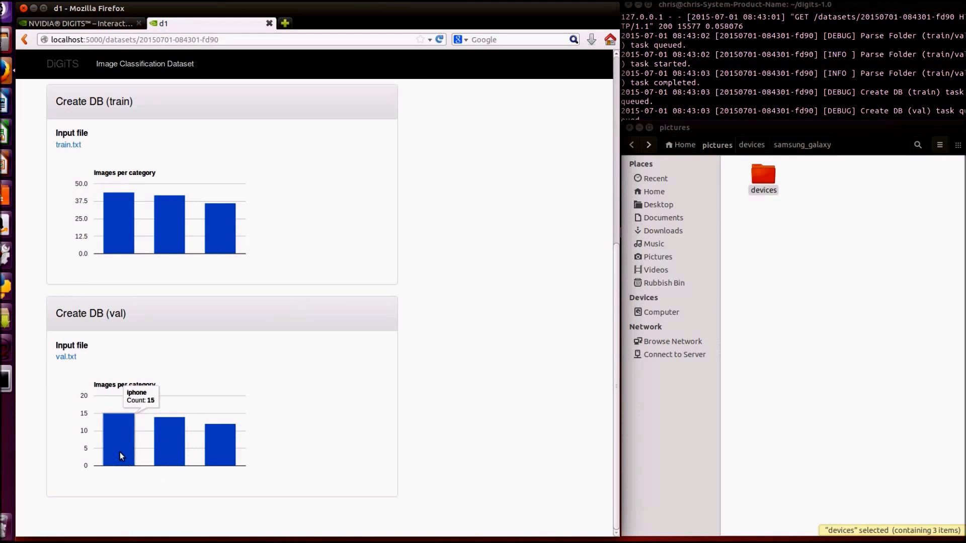
{"action": "mouse_move", "coordinate": [168, 446]}
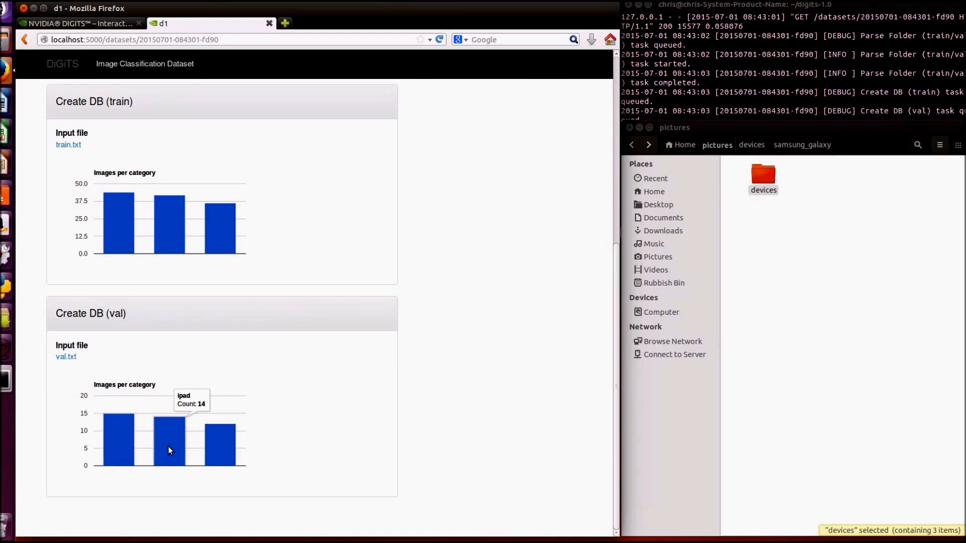
{"action": "mouse_move", "coordinate": [219, 443]}
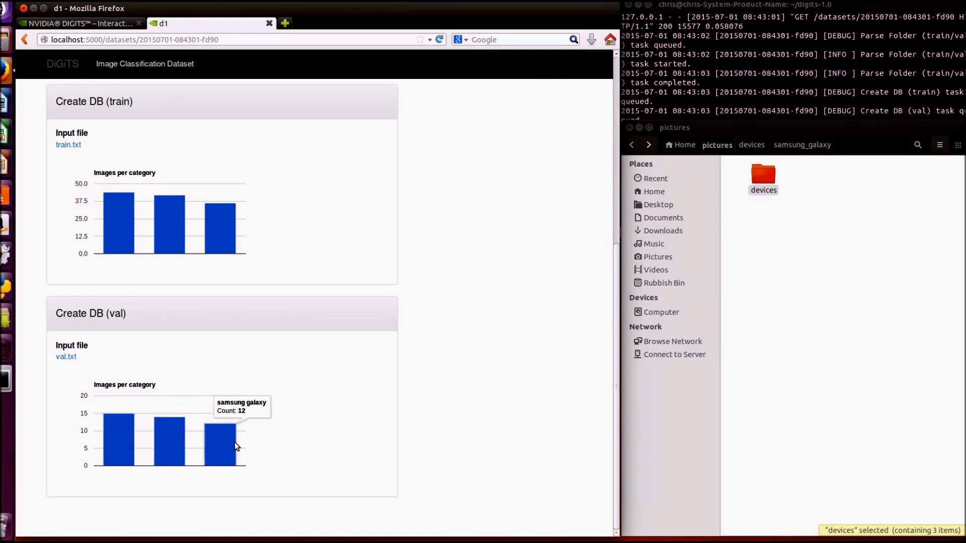
{"action": "scroll", "coordinate": [335, 436], "scroll_direction": "up", "scroll_amount": 5}
{"action": "scroll", "coordinate": [337, 439], "scroll_direction": "up", "scroll_amount": 3}
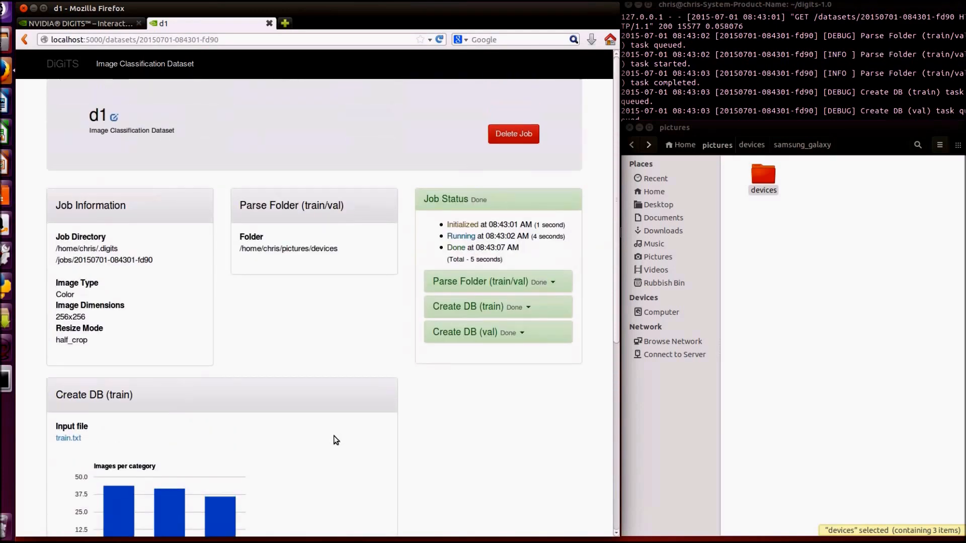
From the DIGITS home page, start a new image classification model using dataset d1 and the AlexNet network
{"action": "left_click", "coordinate": [69, 67]}
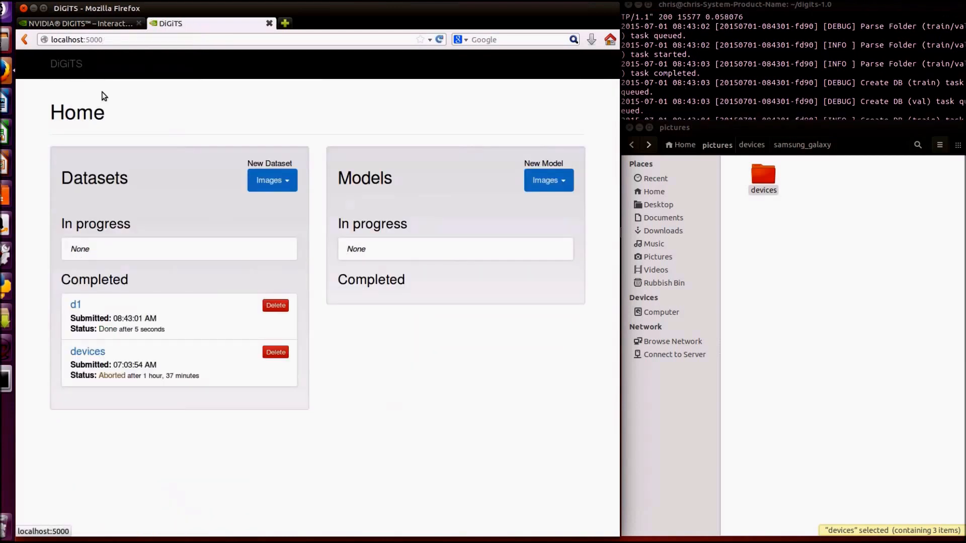
{"action": "left_click", "coordinate": [547, 190]}
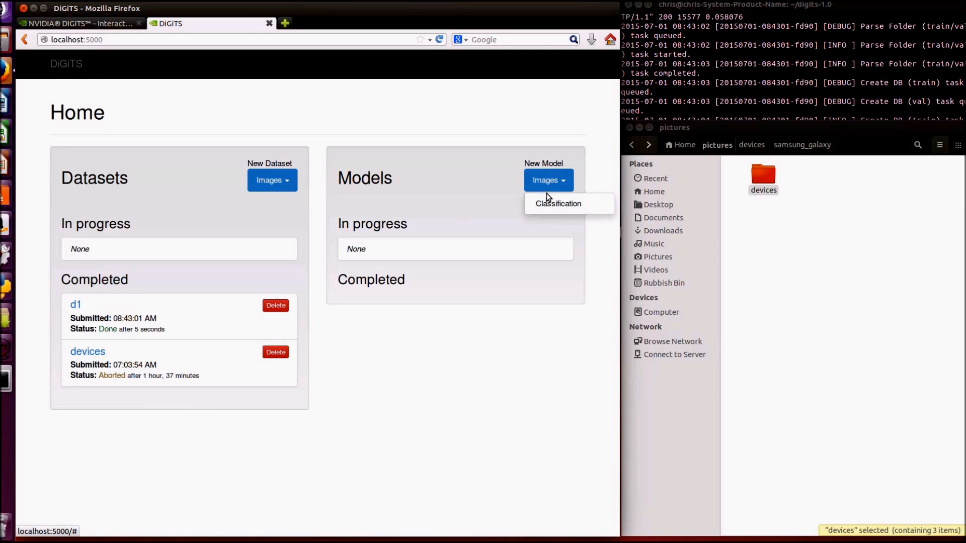
{"action": "left_click", "coordinate": [549, 204]}
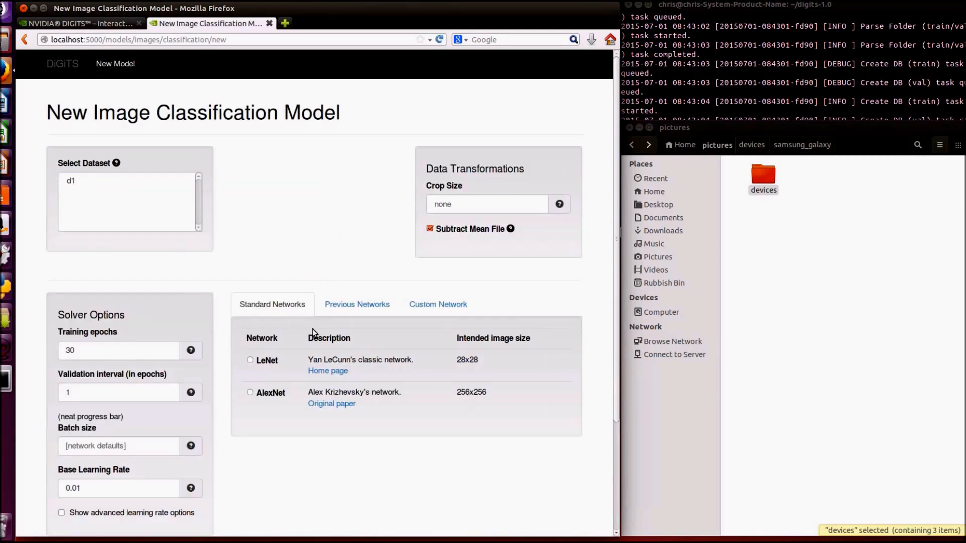
{"action": "left_click", "coordinate": [71, 180]}
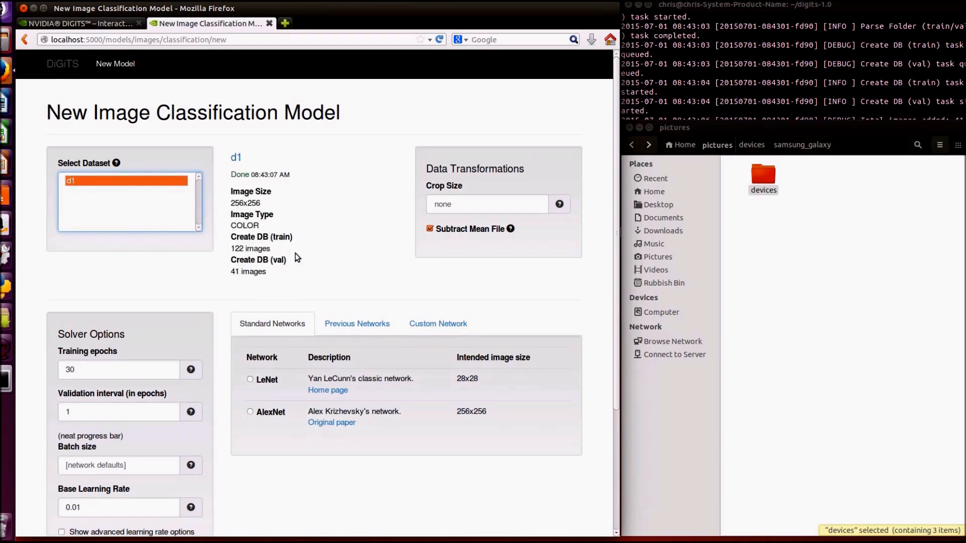
{"action": "scroll", "coordinate": [309, 264], "scroll_direction": "down", "scroll_amount": 2}
{"action": "scroll", "coordinate": [310, 264], "scroll_direction": "down", "scroll_amount": 2}
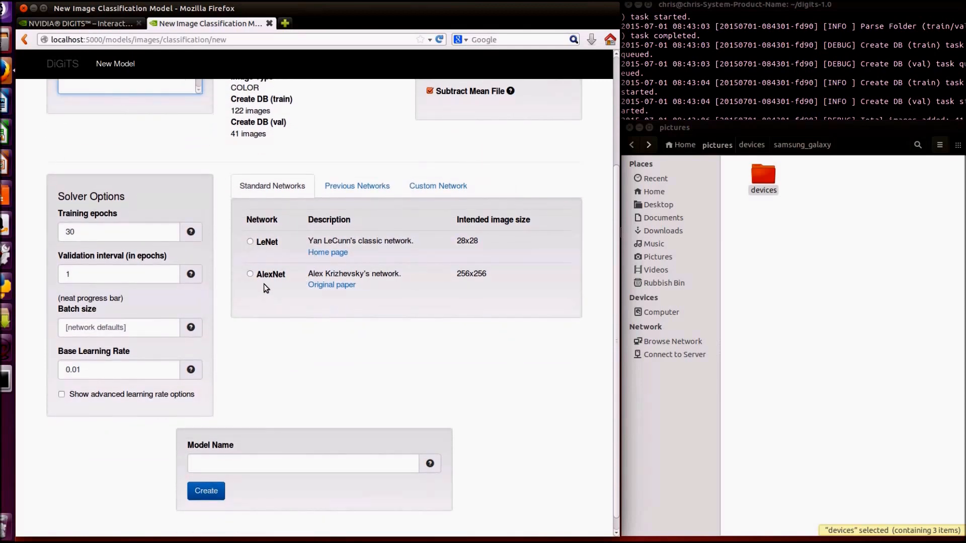
{"action": "left_click", "coordinate": [250, 275]}
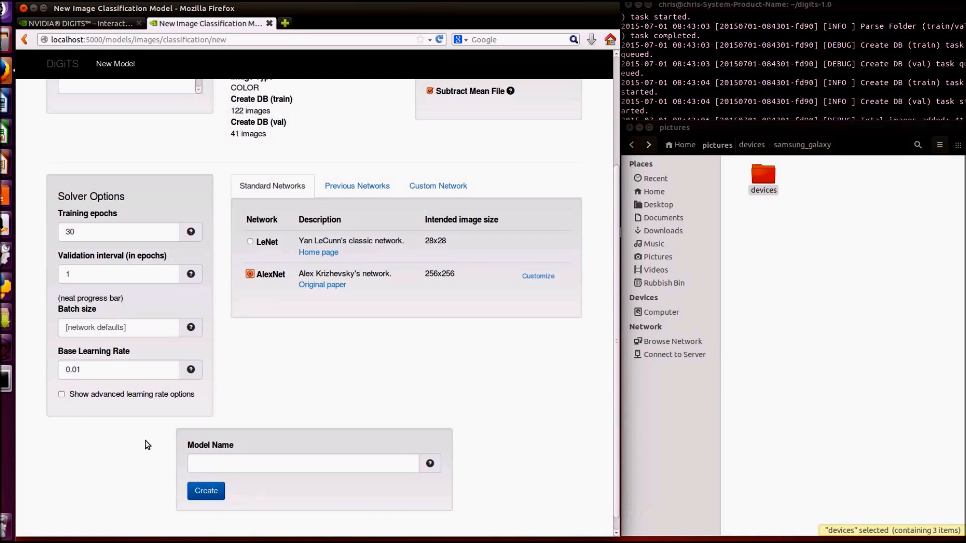
Name the model d and create it to start training
{"action": "left_click", "coordinate": [242, 463]}
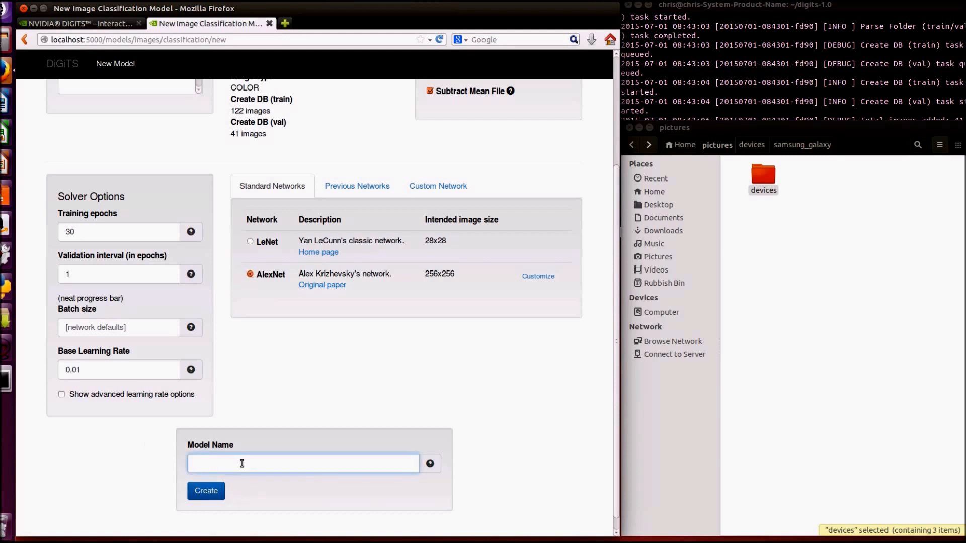
{"action": "type", "text": "d"}
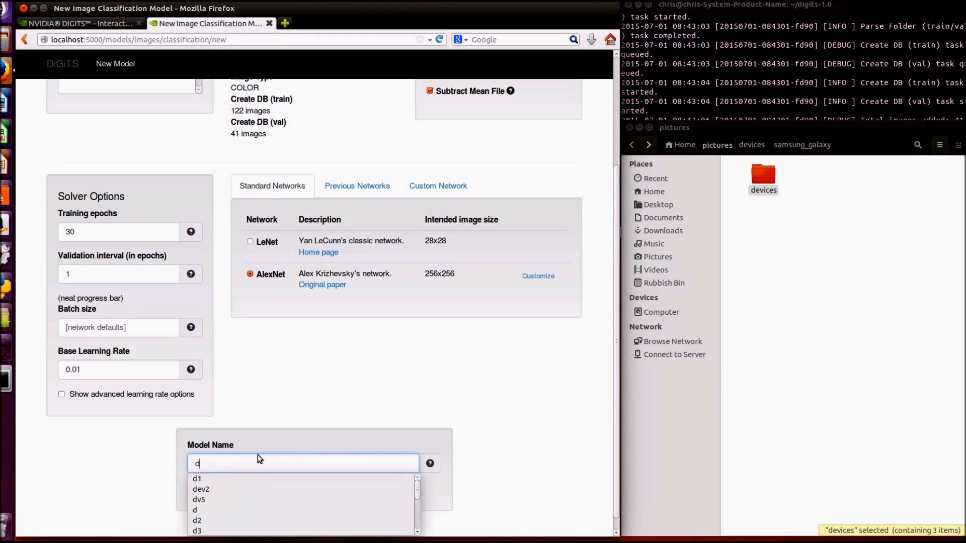
{"action": "left_click", "coordinate": [279, 416]}
{"action": "left_click", "coordinate": [205, 494]}
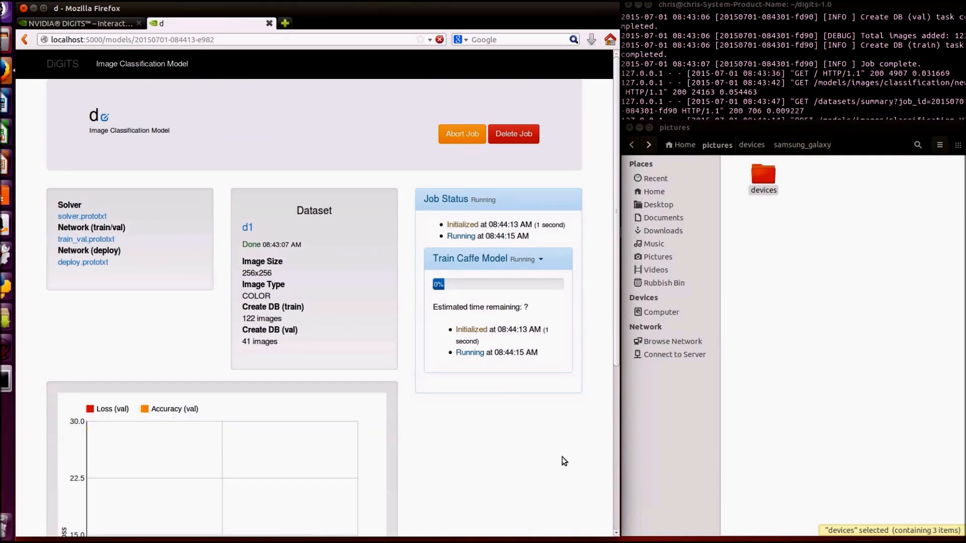
Examine model d's loss and accuracy chart, the training log in the terminal and the list of selectable epochs
{"action": "scroll", "coordinate": [556, 440], "scroll_direction": "down", "scroll_amount": 5}
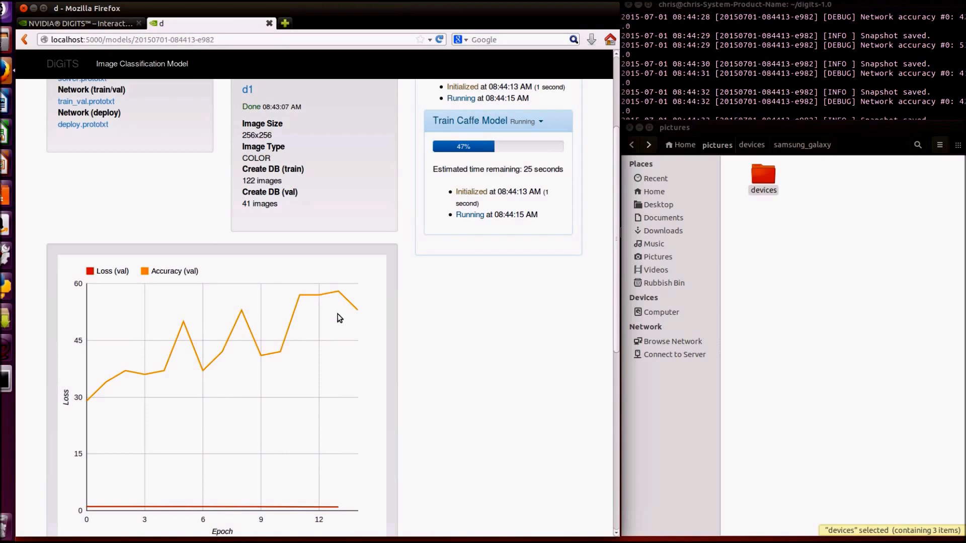
{"action": "mouse_move", "coordinate": [339, 313]}
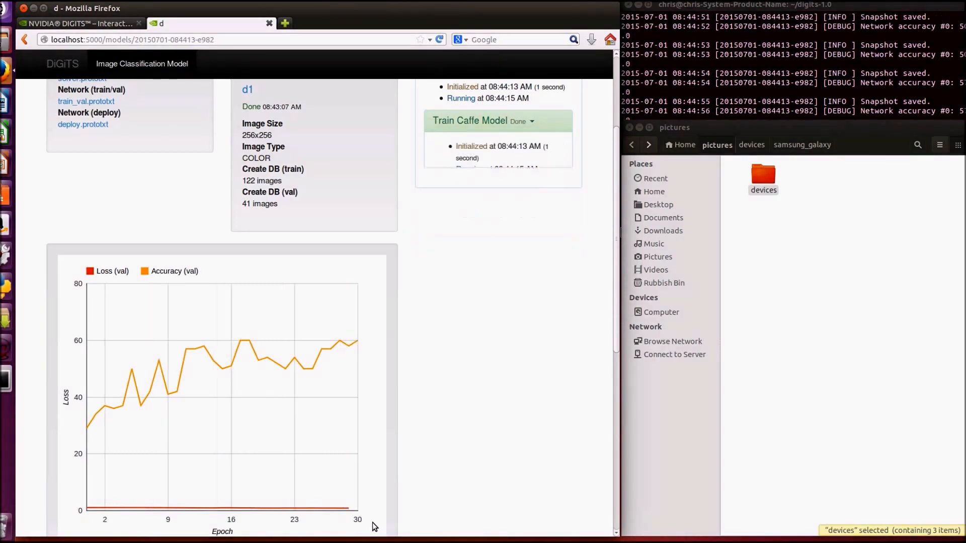
{"action": "left_click", "coordinate": [735, 8]}
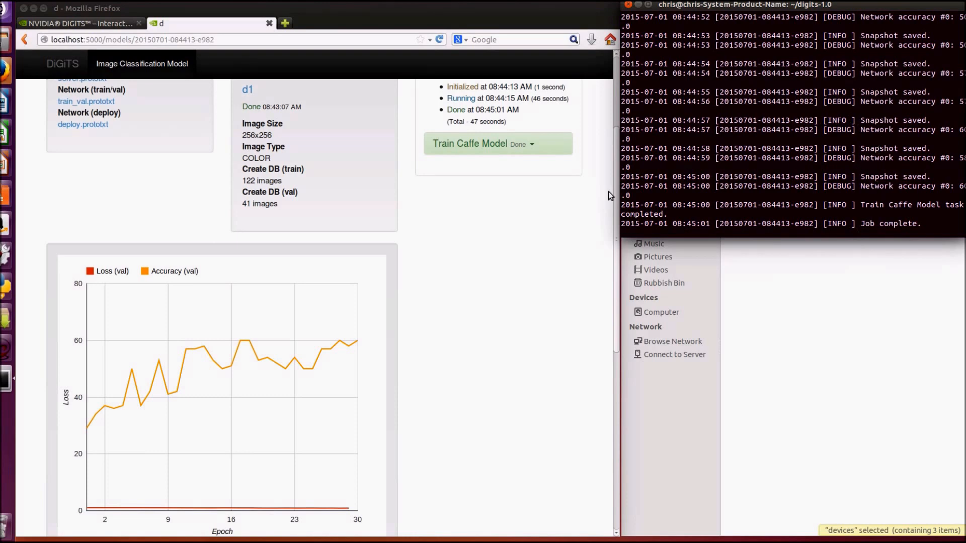
{"action": "left_click", "coordinate": [460, 248]}
{"action": "scroll", "coordinate": [462, 248], "scroll_direction": "down", "scroll_amount": 3}
{"action": "scroll", "coordinate": [462, 248], "scroll_direction": "down", "scroll_amount": 1}
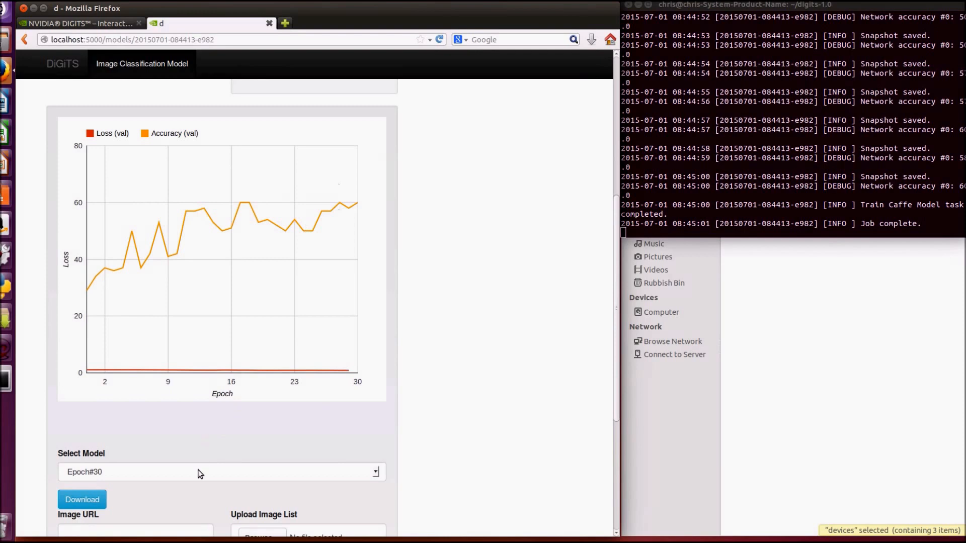
{"action": "left_click", "coordinate": [162, 471]}
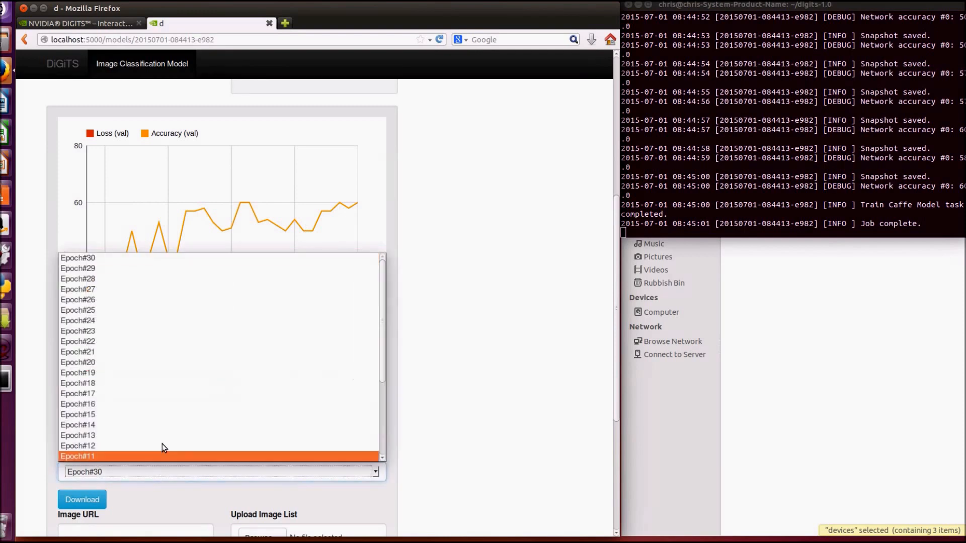
{"action": "left_click", "coordinate": [466, 318]}
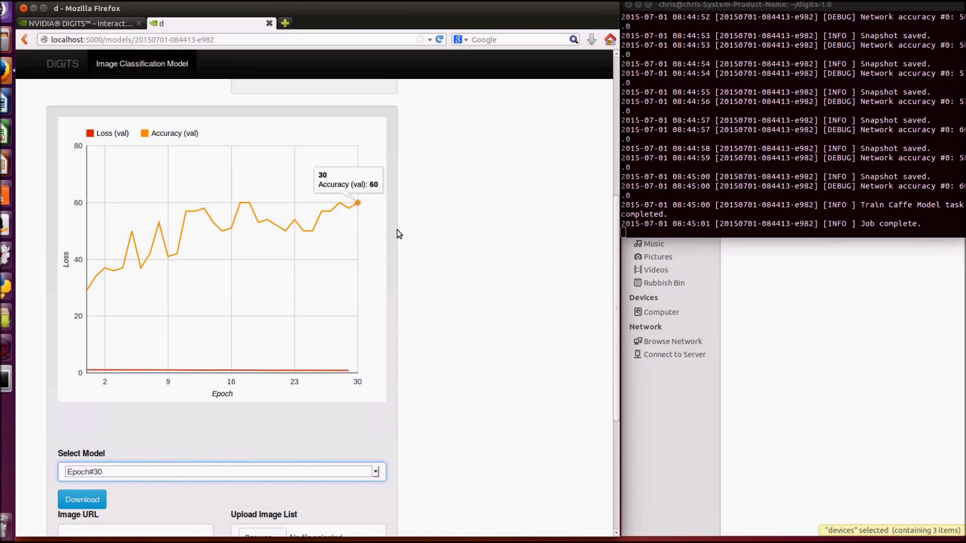
Upload IMG_0403.JPG from the samsung_galaxy folder and test the Epoch#30 model on that one image
{"action": "scroll", "coordinate": [453, 289], "scroll_direction": "down", "scroll_amount": 1}
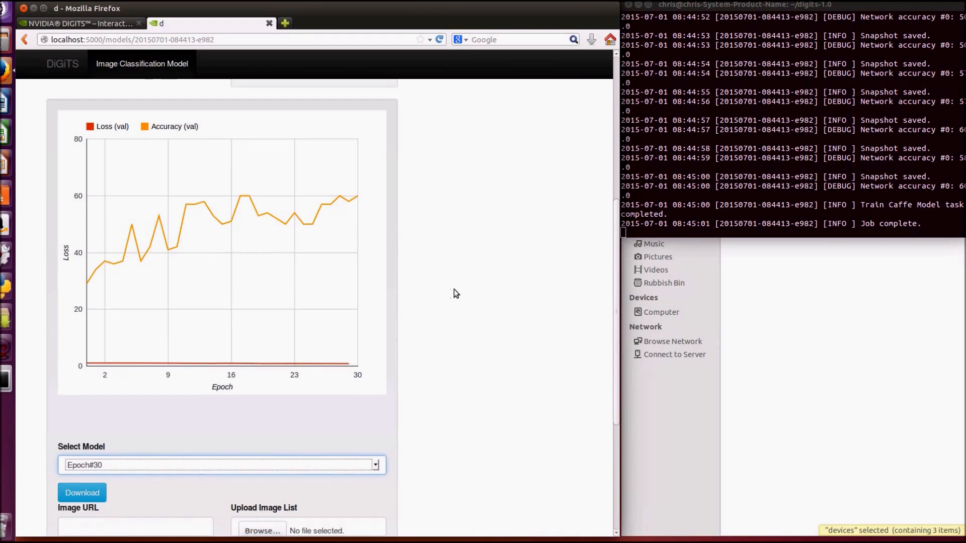
{"action": "scroll", "coordinate": [453, 289], "scroll_direction": "down", "scroll_amount": 7}
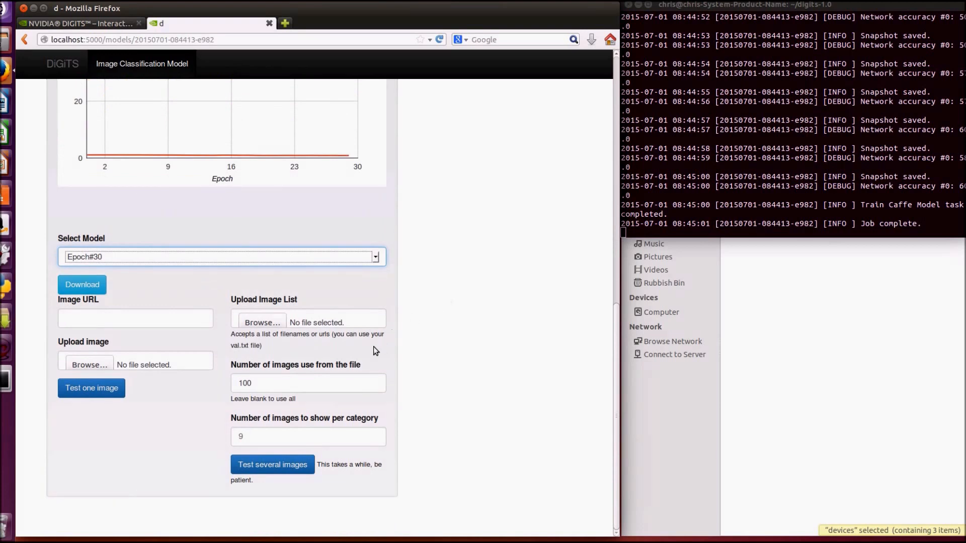
{"action": "left_click", "coordinate": [96, 364]}
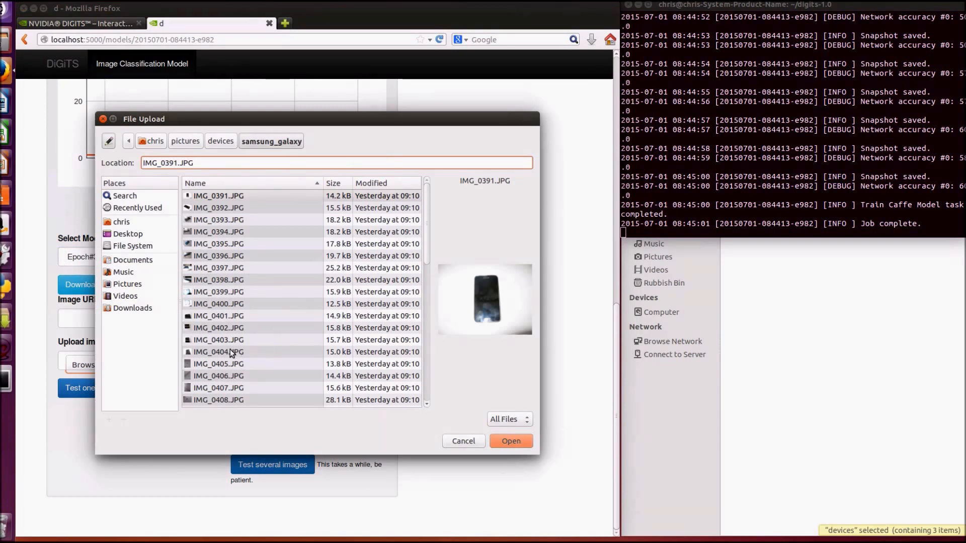
{"action": "left_click", "coordinate": [216, 340]}
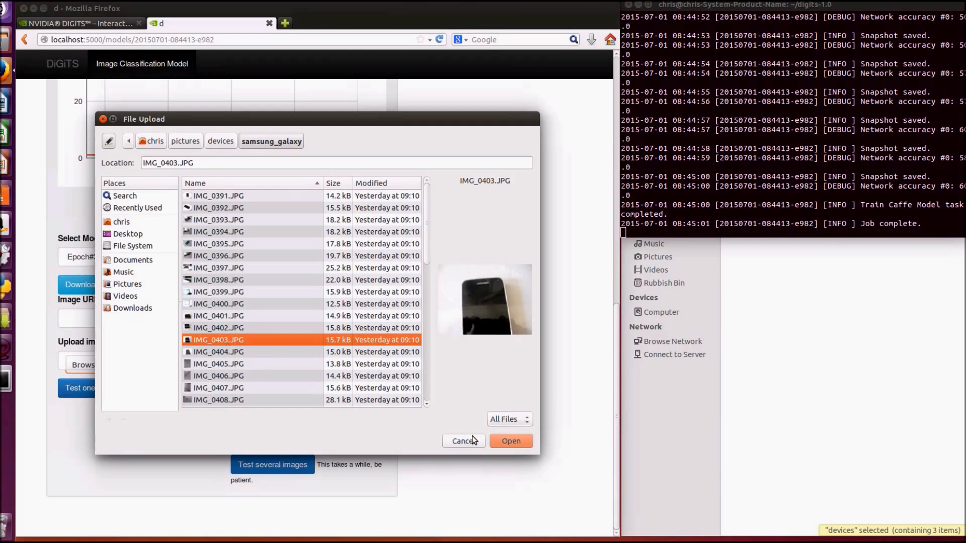
{"action": "left_click", "coordinate": [509, 441]}
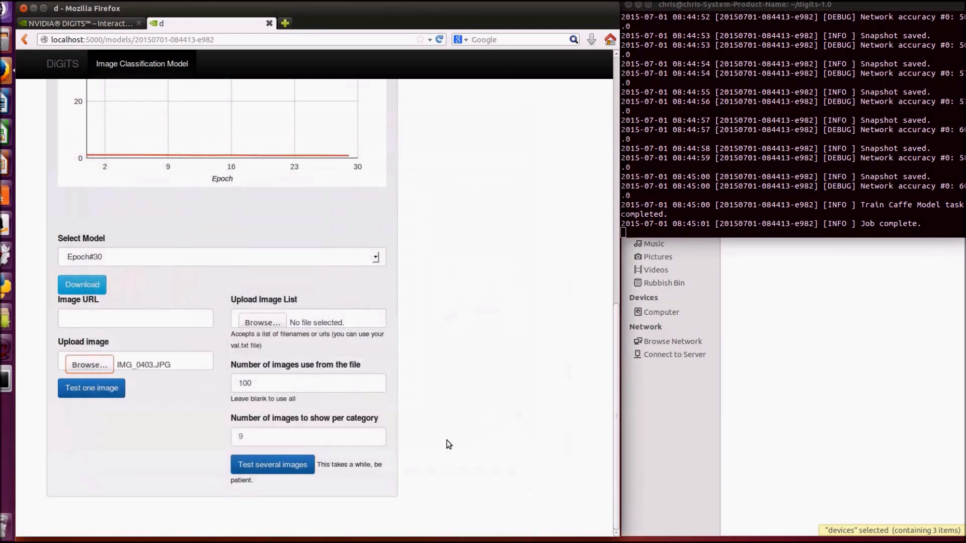
{"action": "left_click", "coordinate": [86, 393]}
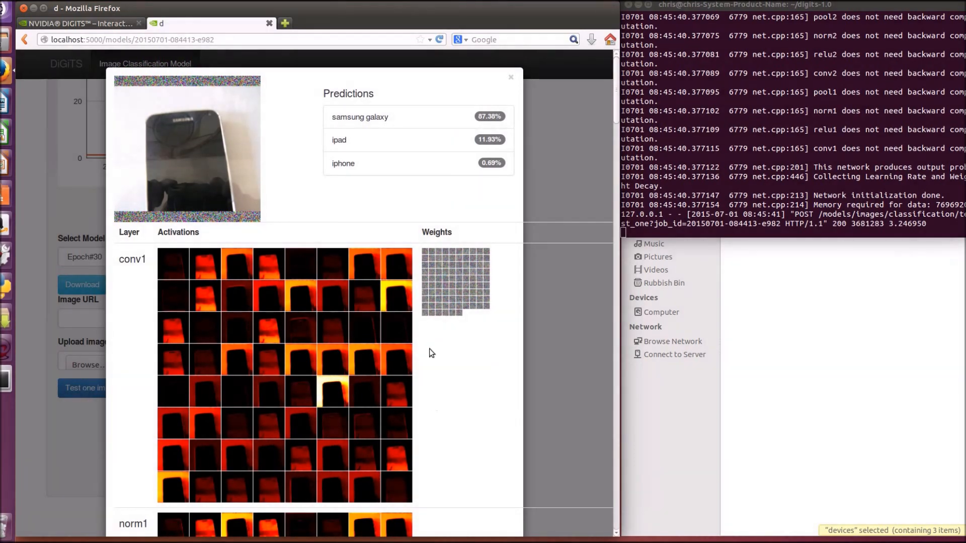
Examine the activations and weights of each network layer from conv1 to fc8, return to the predictions and close the test results
{"action": "scroll", "coordinate": [462, 445], "scroll_direction": "down", "scroll_amount": 3}
{"action": "scroll", "coordinate": [464, 445], "scroll_direction": "down", "scroll_amount": 1}
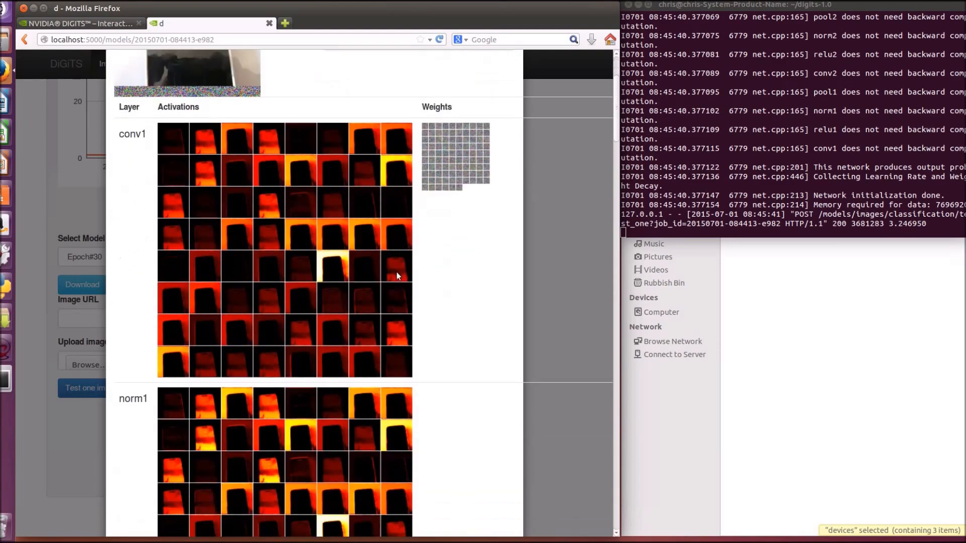
{"action": "scroll", "coordinate": [437, 332], "scroll_direction": "down", "scroll_amount": 12}
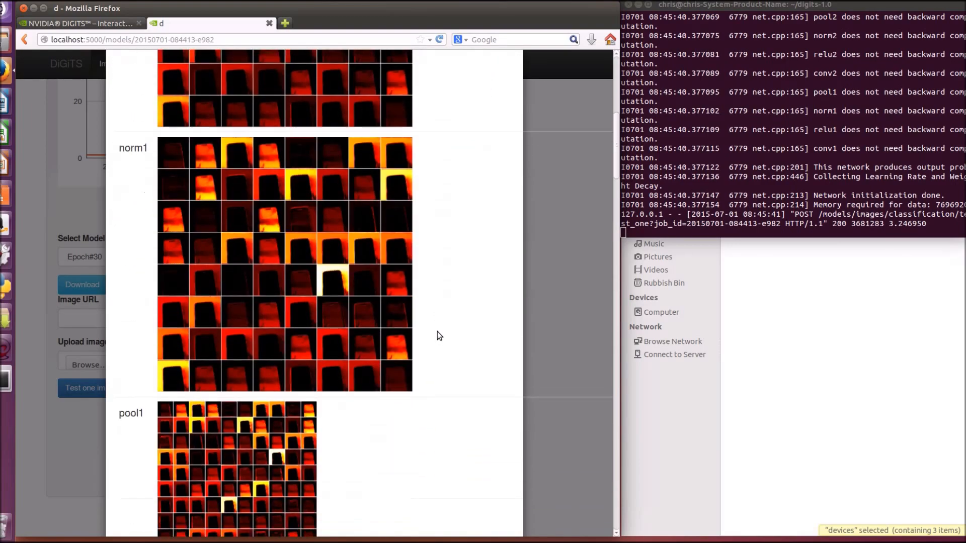
{"action": "scroll", "coordinate": [437, 332], "scroll_direction": "down", "scroll_amount": 14}
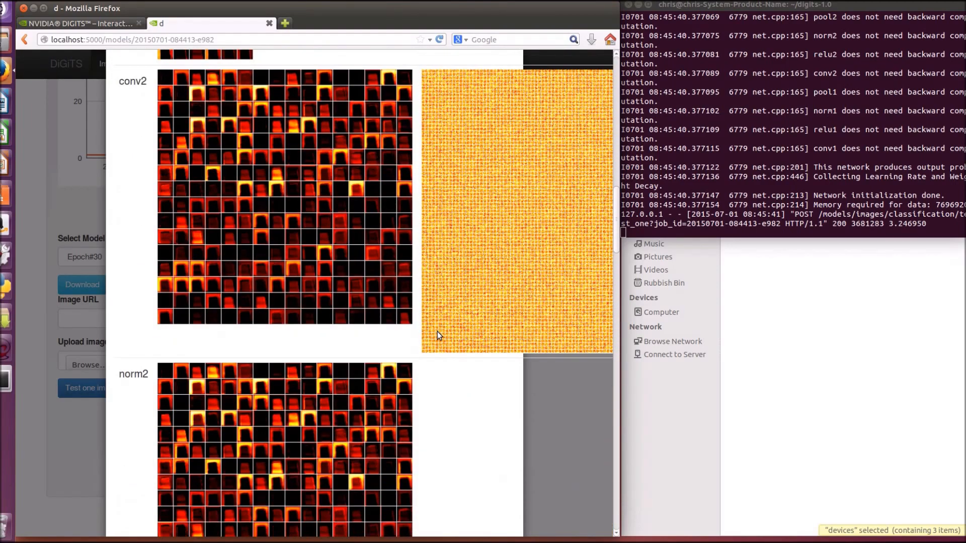
{"action": "scroll", "coordinate": [437, 331], "scroll_direction": "down", "scroll_amount": 14}
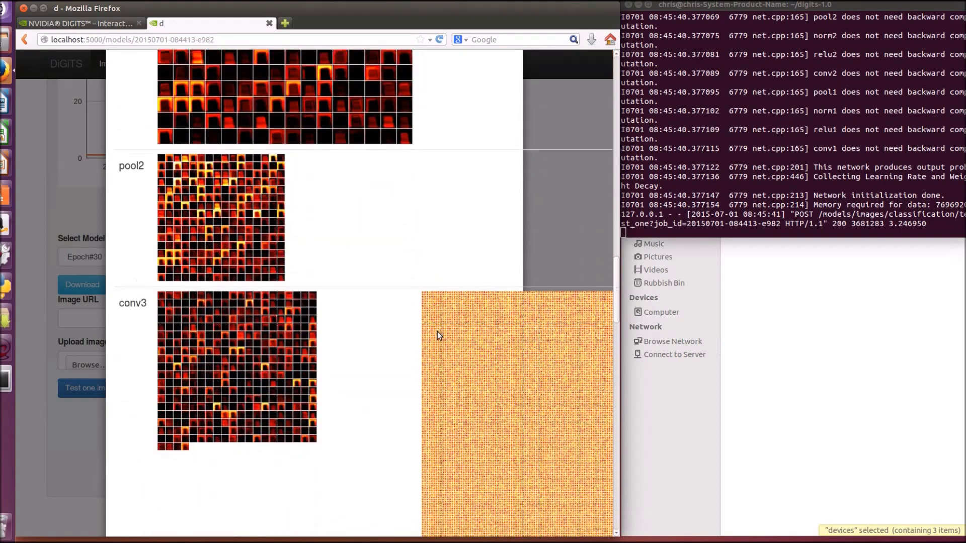
{"action": "scroll", "coordinate": [437, 331], "scroll_direction": "down", "scroll_amount": 18}
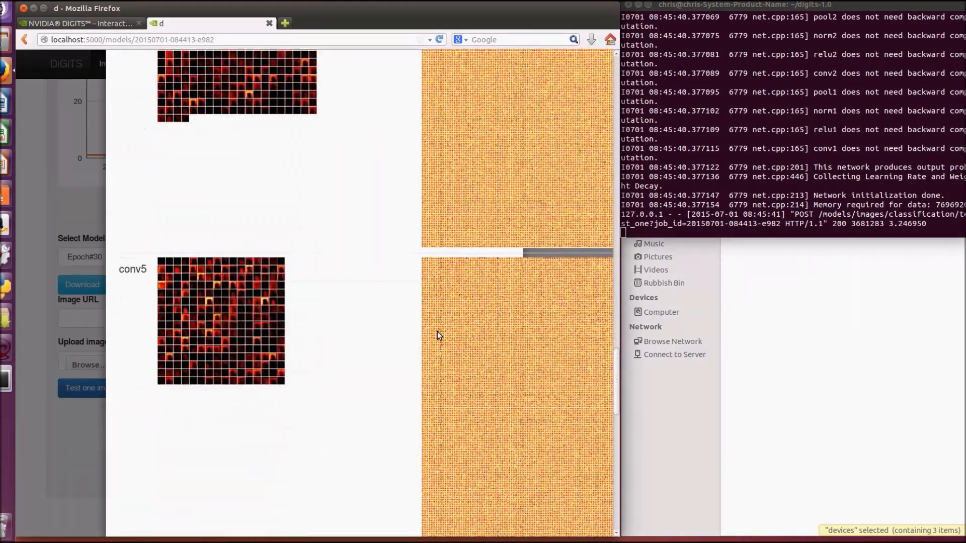
{"action": "scroll", "coordinate": [436, 331], "scroll_direction": "down", "scroll_amount": 13}
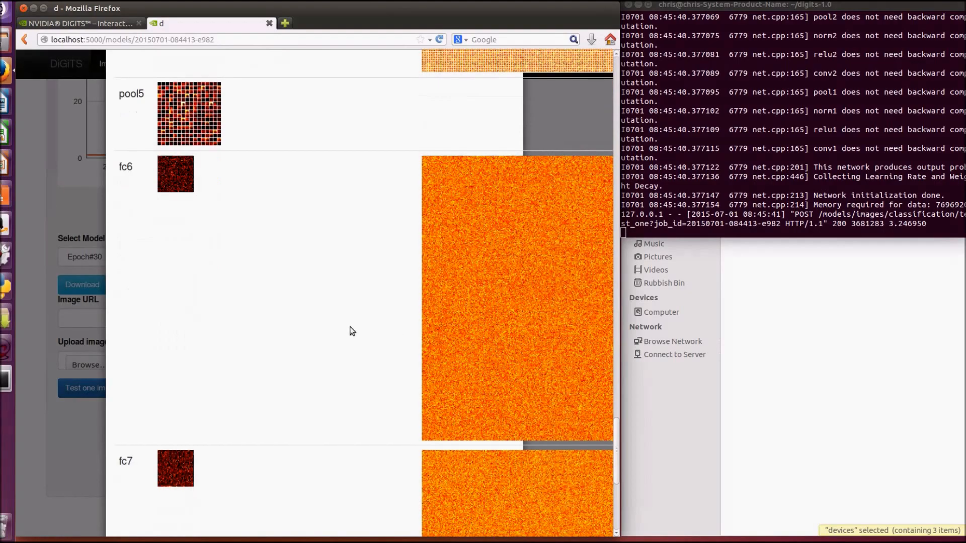
{"action": "scroll", "coordinate": [351, 331], "scroll_direction": "down", "scroll_amount": 8}
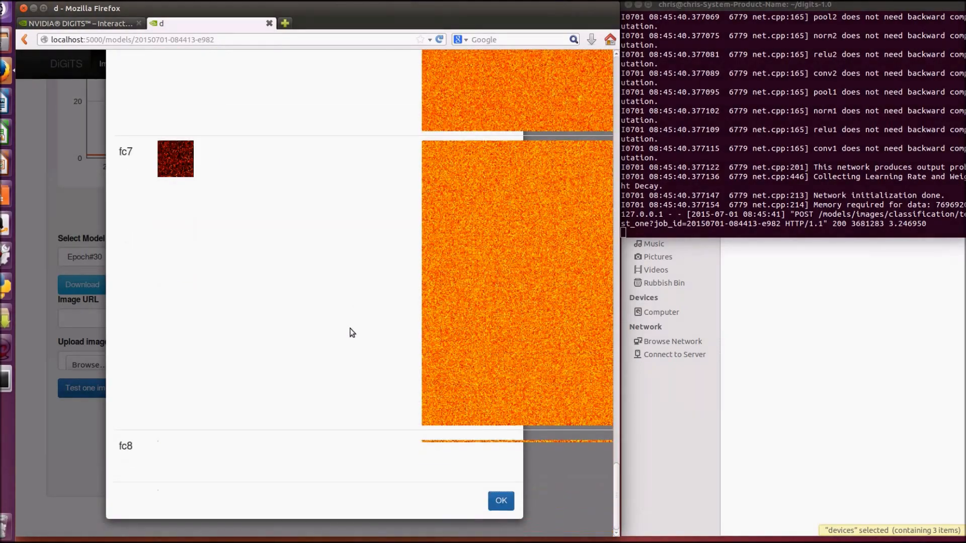
{"action": "scroll", "coordinate": [352, 333], "scroll_direction": "up", "scroll_amount": 20}
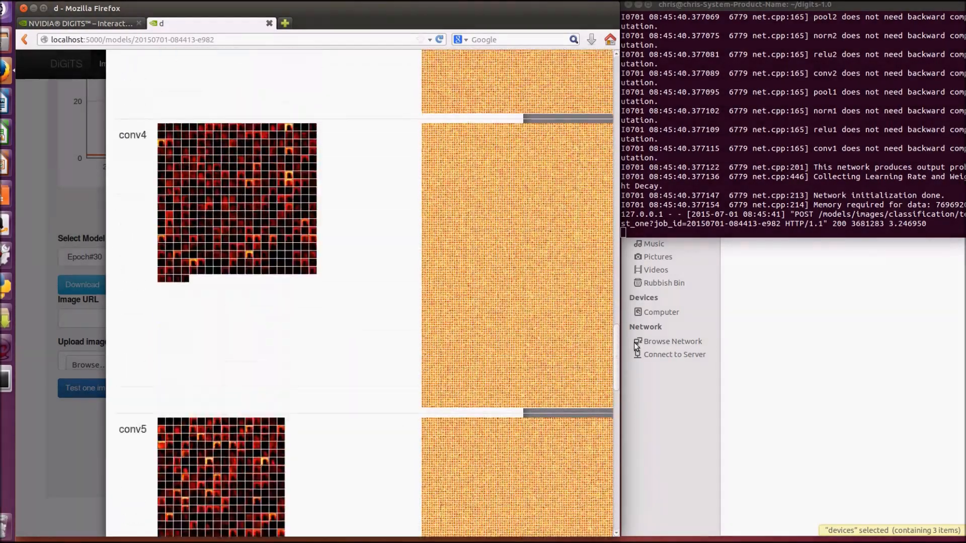
{"action": "left_click_drag", "start_coordinate": [614, 356], "coordinate": [617, 85]}
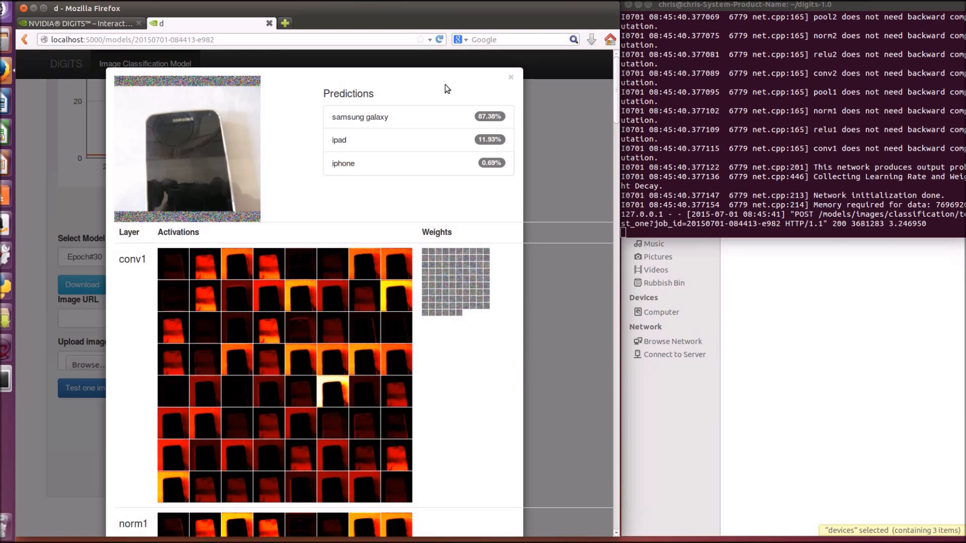
{"action": "left_click", "coordinate": [510, 79]}
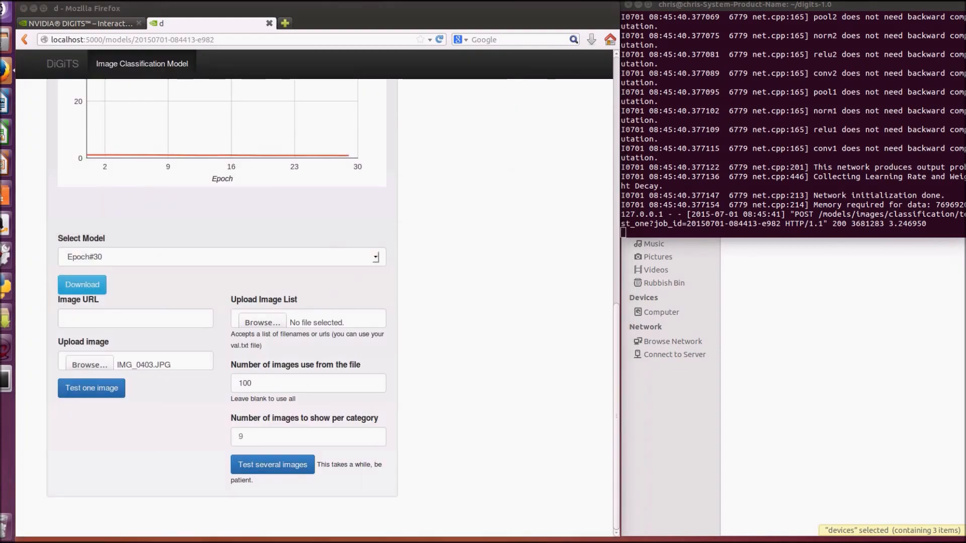
Bring the Google image search window into view, copy the Samsung Galaxy S4 photo's address and paste it as the test image URL in DIGITS
{"action": "left_click_drag", "start_coordinate": [965, 53], "coordinate": [726, 22]}
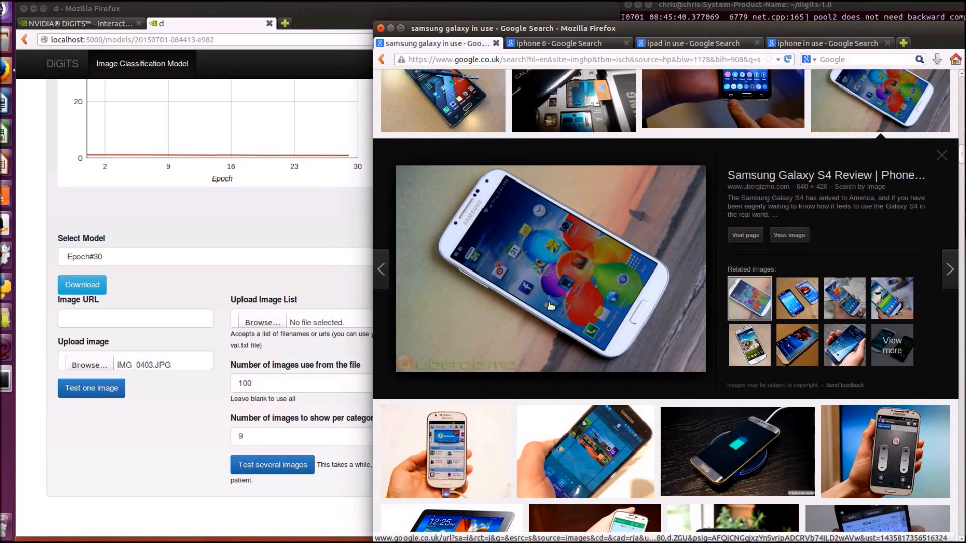
{"action": "right_click", "coordinate": [536, 275]}
{"action": "left_click", "coordinate": [592, 389]}
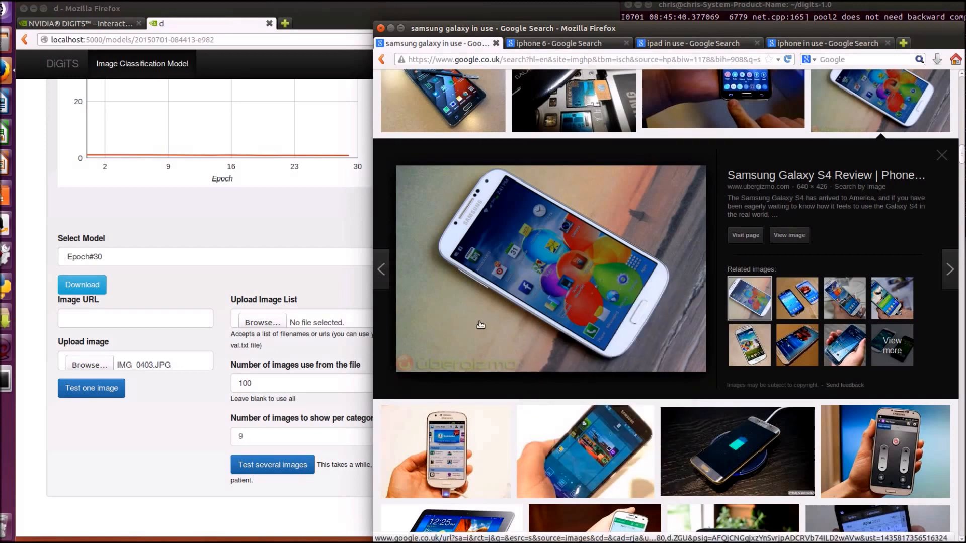
{"action": "left_click", "coordinate": [140, 324]}
{"action": "right_click", "coordinate": [140, 324]}
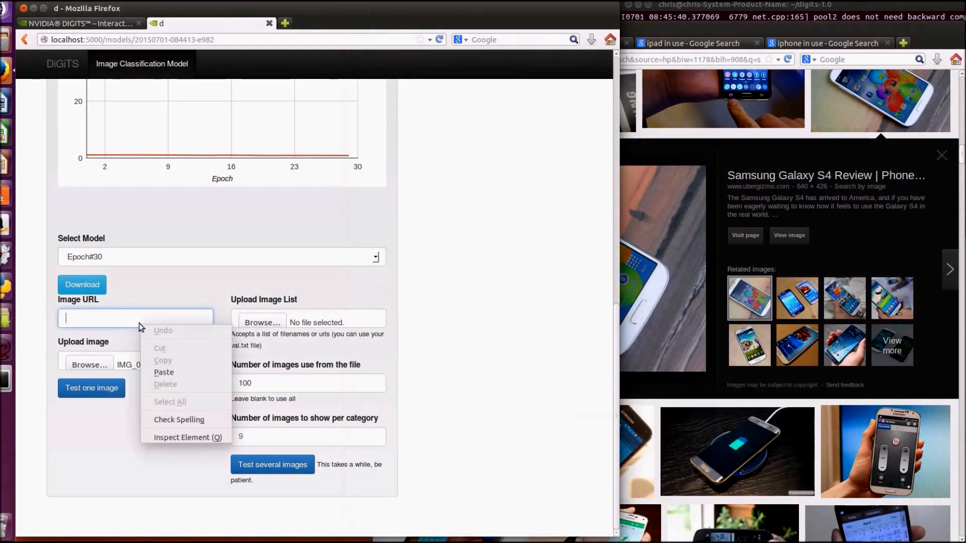
{"action": "left_click", "coordinate": [177, 372]}
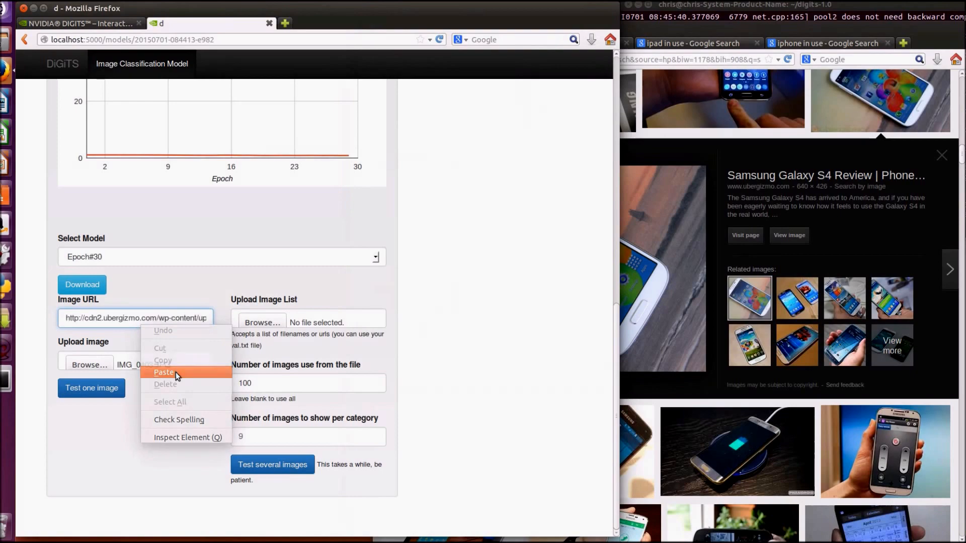
Test the Epoch#30 model on the Samsung Galaxy S4 image URL and close the results
{"action": "left_click", "coordinate": [83, 394]}
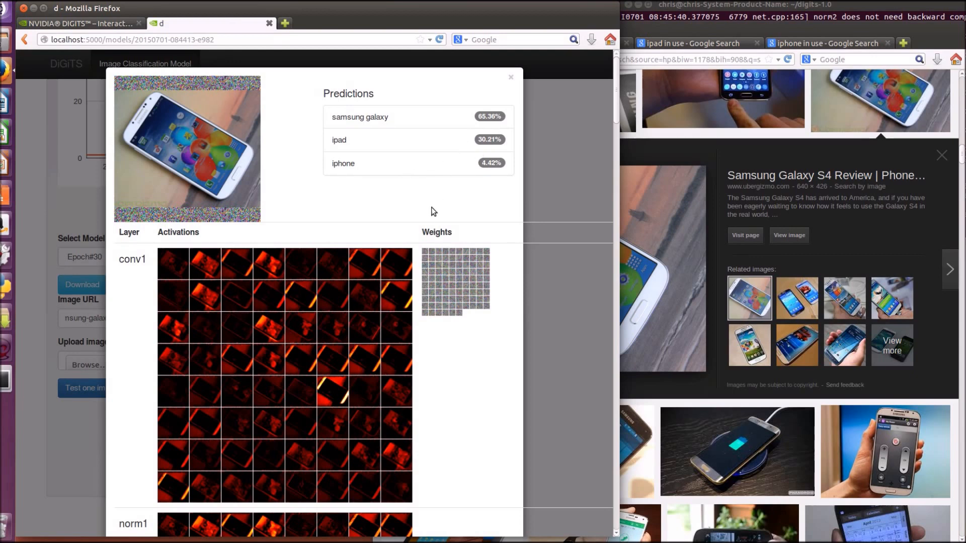
{"action": "left_click", "coordinate": [511, 77]}
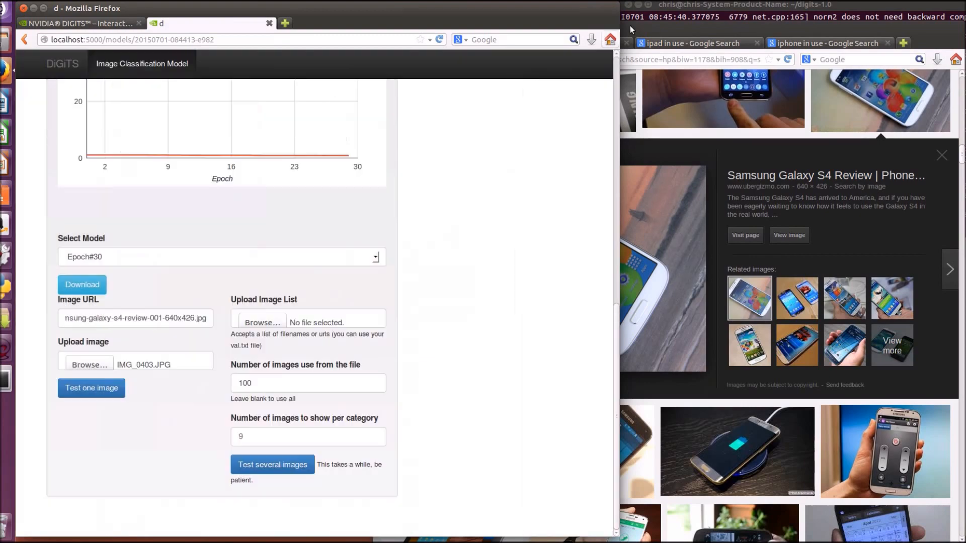
Switch to the iphone 6 results in the Google image search window and copy the Apple iPhone 6 Plus photo's image address
{"action": "left_click", "coordinate": [662, 28]}
{"action": "left_click", "coordinate": [592, 45]}
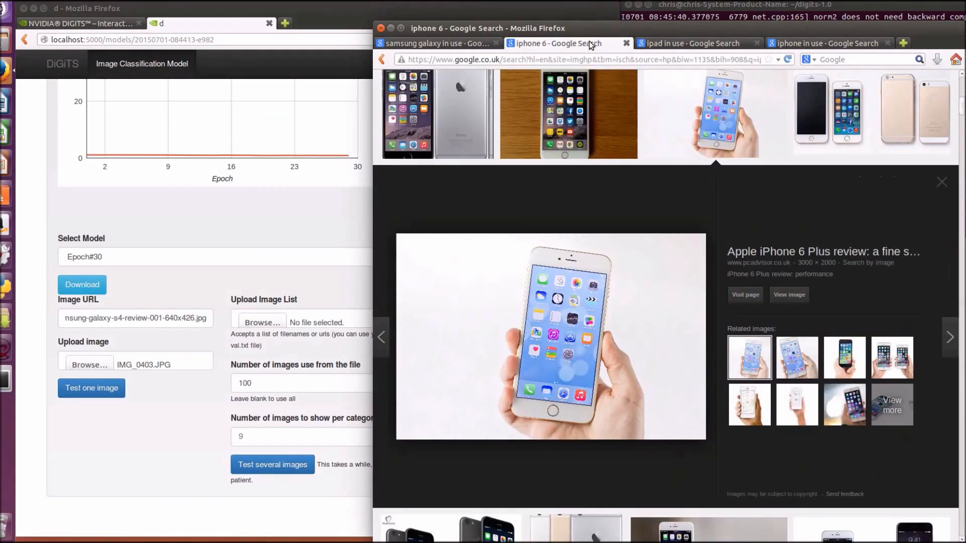
{"action": "right_click", "coordinate": [569, 314]}
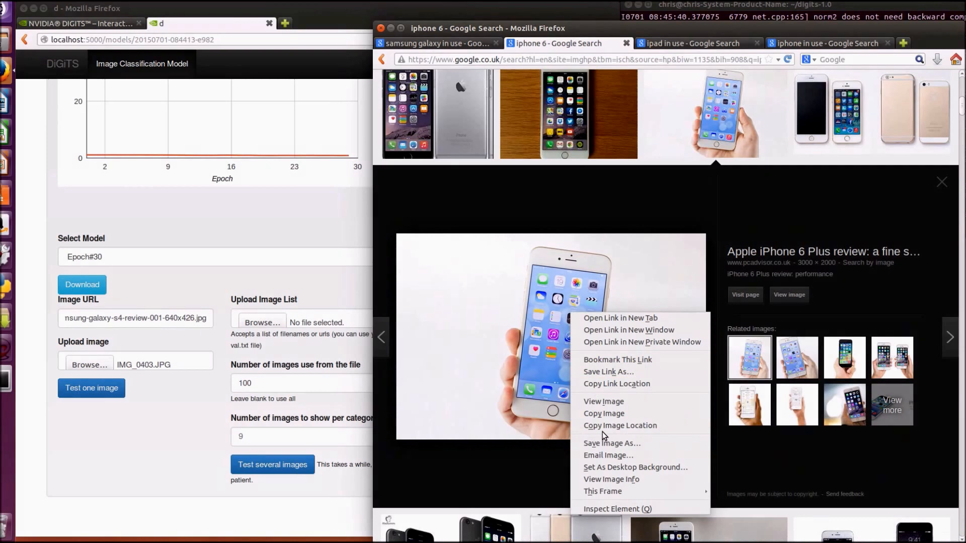
{"action": "left_click", "coordinate": [620, 425]}
Replace the test image URL in DIGITS with the copied iPhone 6 Plus address, test that one image and close the results
{"action": "left_click_drag", "start_coordinate": [209, 317], "coordinate": [17, 320]}
{"action": "key", "text": "BackSpace"}
{"action": "key", "text": "BackSpace"}
{"action": "key", "text": "BackSpace"}
{"action": "key", "text": "BackSpace"}
{"action": "key", "text": "BackSpace"}
{"action": "key", "text": "BackSpace"}
{"action": "key", "text": "BackSpace"}
{"action": "key", "text": "BackSpace"}
{"action": "key", "text": "BackSpace"}
{"action": "key", "text": "BackSpace"}
{"action": "key", "text": "BackSpace"}
{"action": "key", "text": "BackSpace"}
{"action": "key", "text": "BackSpace"}
{"action": "key", "text": "BackSpace"}
{"action": "key", "text": "BackSpace"}
{"action": "key", "text": "BackSpace"}
{"action": "key", "text": "BackSpace"}
{"action": "key", "text": "BackSpace"}
{"action": "key", "text": "BackSpace"}
{"action": "key", "text": "BackSpace"}
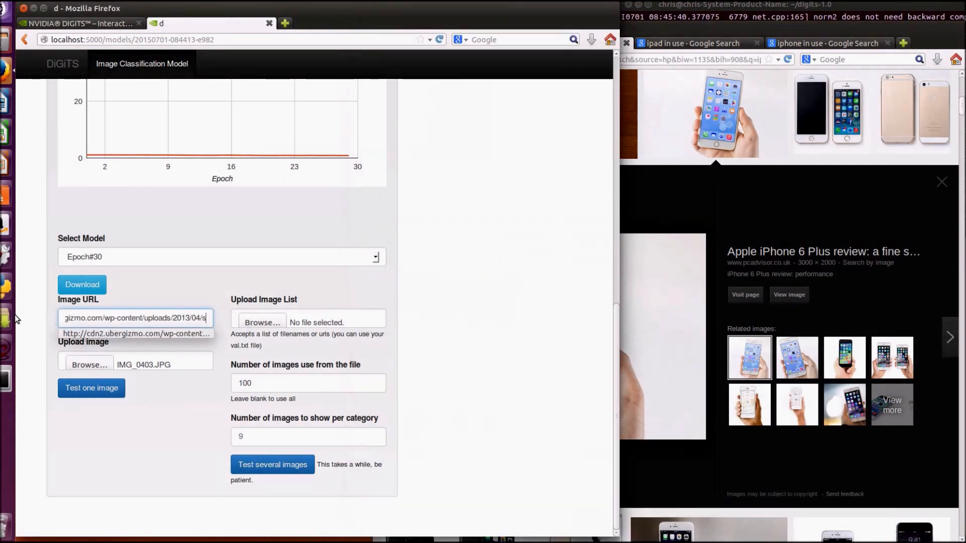
{"action": "key", "text": "BackSpace"}
{"action": "key", "text": "BackSpace"}
{"action": "key", "text": "BackSpace"}
{"action": "key", "text": "BackSpace"}
{"action": "key", "text": "BackSpace"}
{"action": "key", "text": "BackSpace"}
{"action": "key", "text": "BackSpace"}
{"action": "key", "text": "BackSpace"}
{"action": "key", "text": "BackSpace"}
{"action": "key", "text": "BackSpace"}
{"action": "key", "text": "BackSpace"}
{"action": "key", "text": "BackSpace"}
{"action": "key", "text": "BackSpace"}
{"action": "key", "text": "BackSpace"}
{"action": "key", "text": "BackSpace"}
{"action": "key", "text": "BackSpace"}
{"action": "key", "text": "BackSpace"}
{"action": "key", "text": "BackSpace"}
{"action": "key", "text": "BackSpace"}
{"action": "key", "text": "BackSpace"}
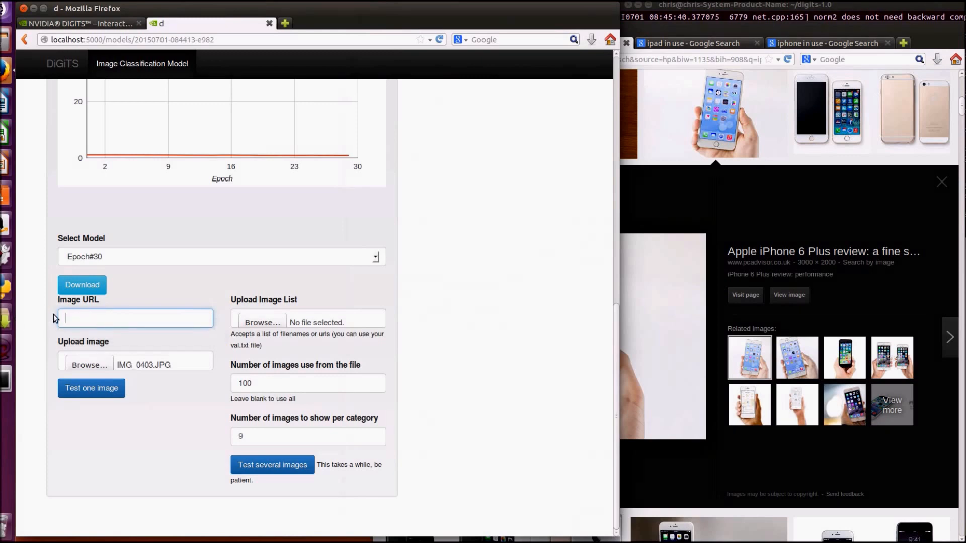
{"action": "right_click", "coordinate": [83, 318]}
{"action": "left_click", "coordinate": [105, 367]}
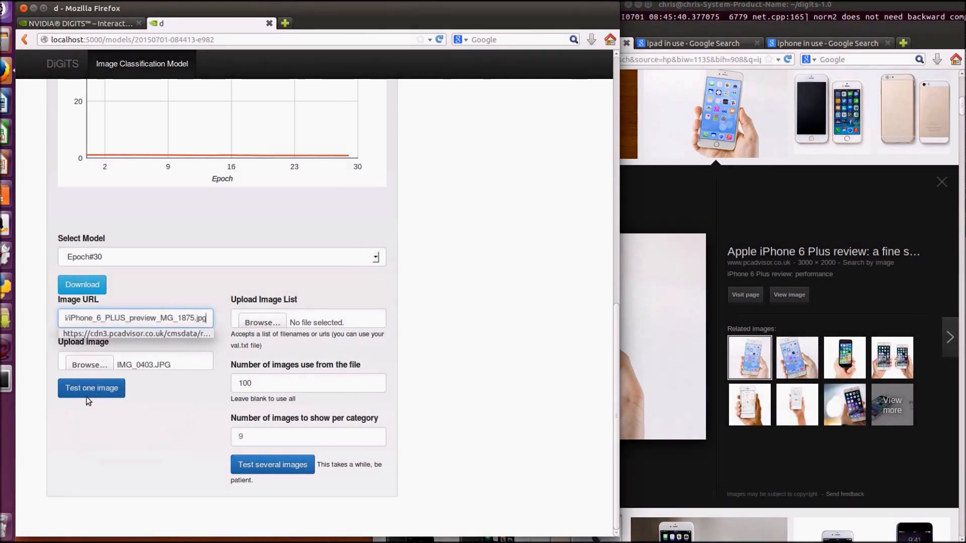
{"action": "left_click", "coordinate": [84, 389]}
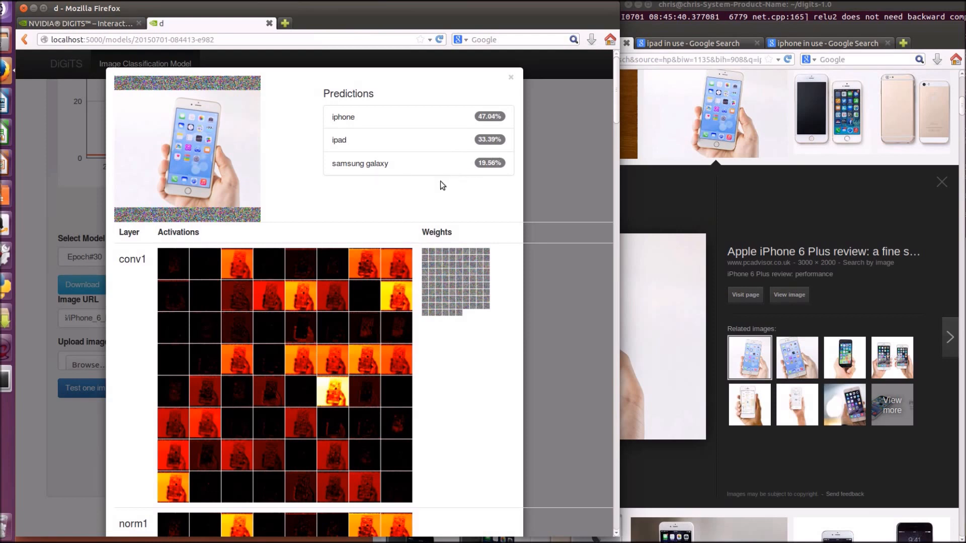
{"action": "left_click", "coordinate": [511, 77]}
Switch to the ipad in use image results and copy the image address of the Online Learning Tips iPad photo
{"action": "left_click", "coordinate": [714, 44]}
{"action": "left_click", "coordinate": [714, 45]}
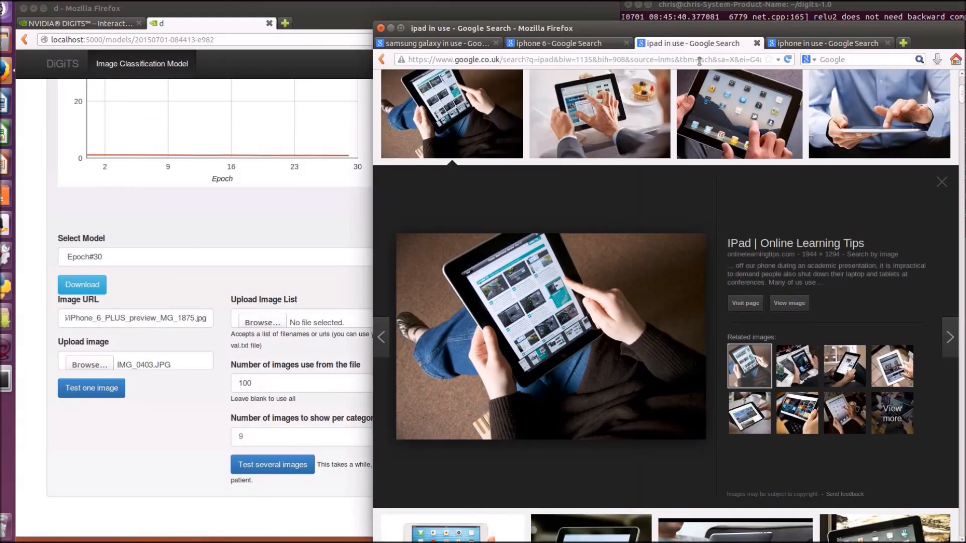
{"action": "right_click", "coordinate": [560, 326]}
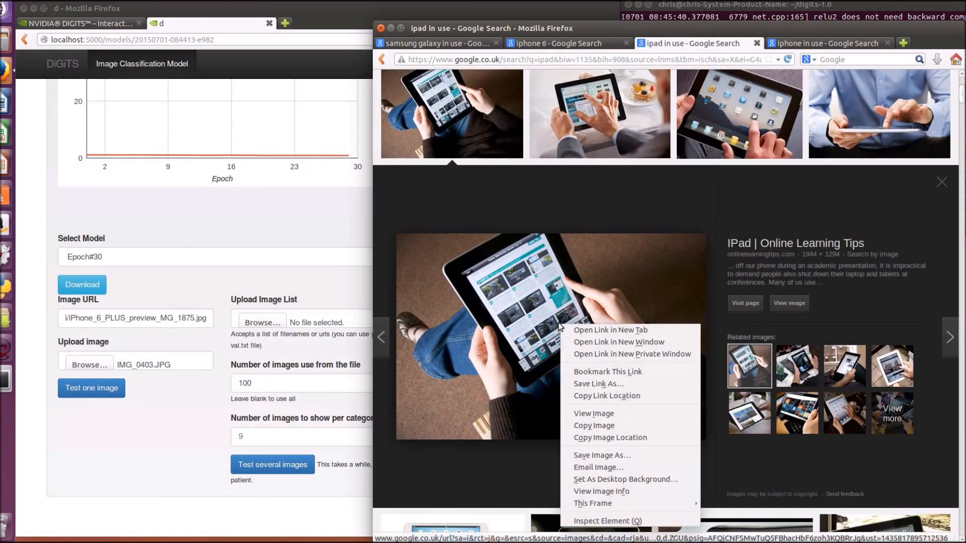
{"action": "left_click", "coordinate": [600, 438]}
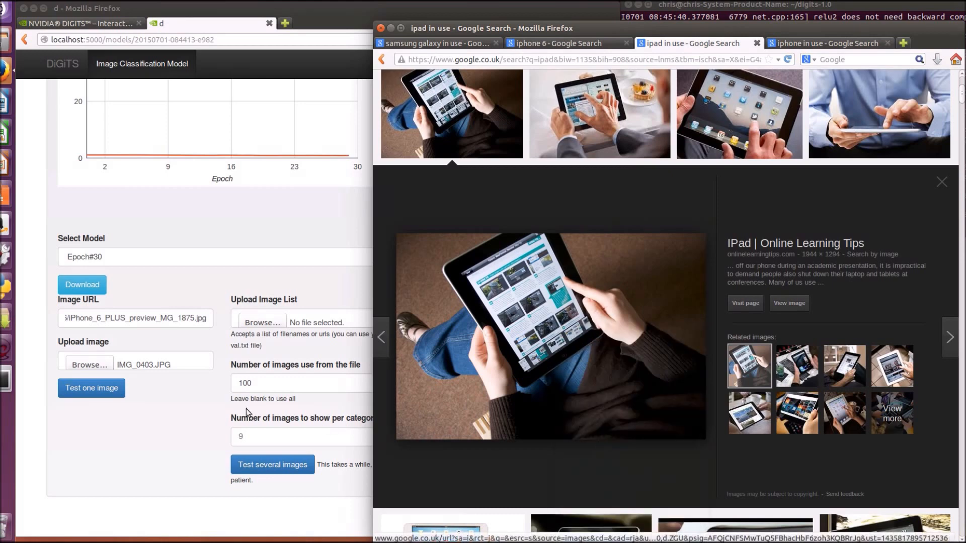
Replace the test image URL in DIGITS with the copied iPad photo address, test that one image and close the results
{"action": "left_click_drag", "start_coordinate": [211, 320], "coordinate": [65, 319]}
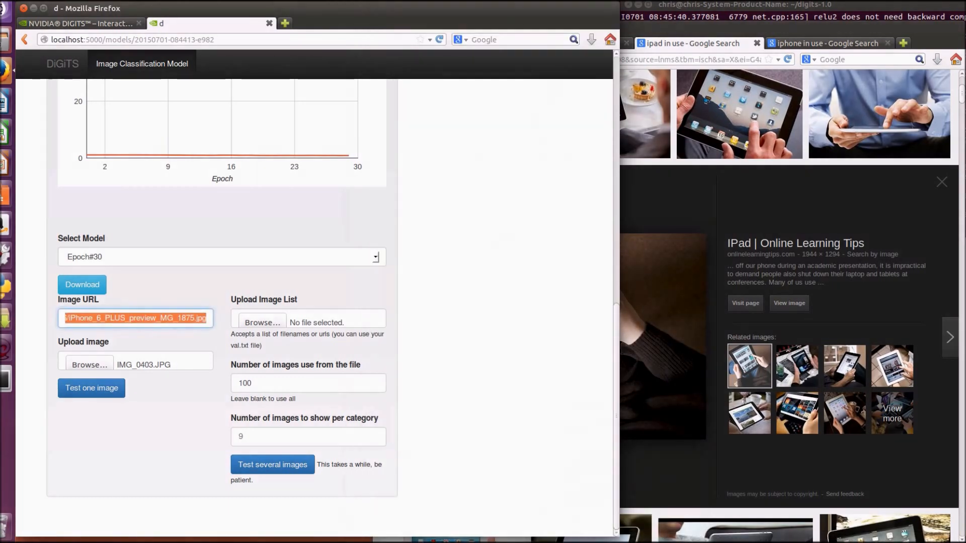
{"action": "key", "text": "ctrl+v"}
{"action": "key", "text": "BackSpace"}
{"action": "key", "text": "BackSpace"}
{"action": "key", "text": "BackSpace"}
{"action": "key", "text": "BackSpace"}
{"action": "key", "text": "BackSpace"}
{"action": "key", "text": "BackSpace"}
{"action": "key", "text": "BackSpace"}
{"action": "key", "text": "BackSpace"}
{"action": "key", "text": "BackSpace"}
{"action": "key", "text": "BackSpace"}
{"action": "key", "text": "BackSpace"}
{"action": "key", "text": "BackSpace"}
{"action": "key", "text": "BackSpace"}
{"action": "key", "text": "BackSpace"}
{"action": "key", "text": "BackSpace"}
{"action": "key", "text": "BackSpace"}
{"action": "key", "text": "BackSpace"}
{"action": "key", "text": "BackSpace"}
{"action": "key", "text": "BackSpace"}
{"action": "key", "text": "BackSpace"}
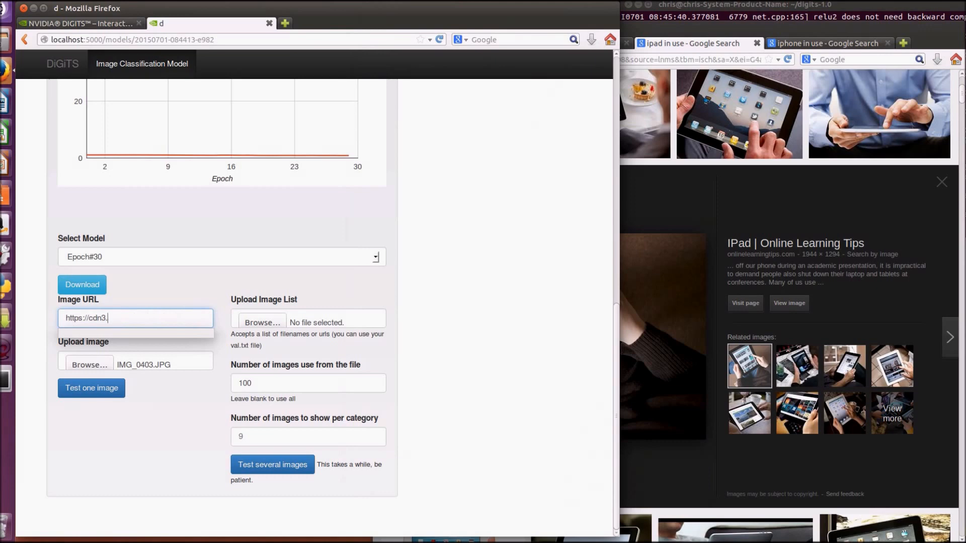
{"action": "right_click", "coordinate": [68, 318]}
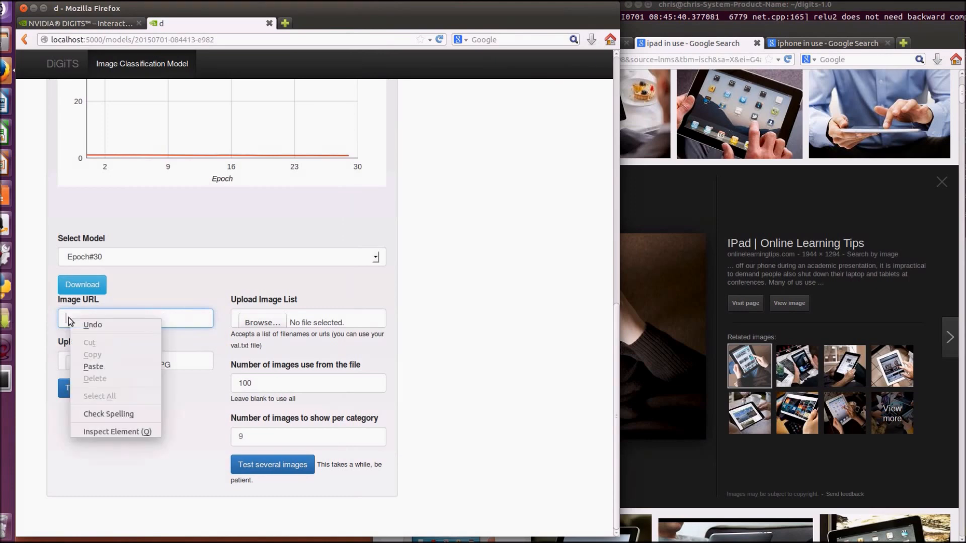
{"action": "left_click", "coordinate": [94, 367]}
{"action": "left_click", "coordinate": [94, 390]}
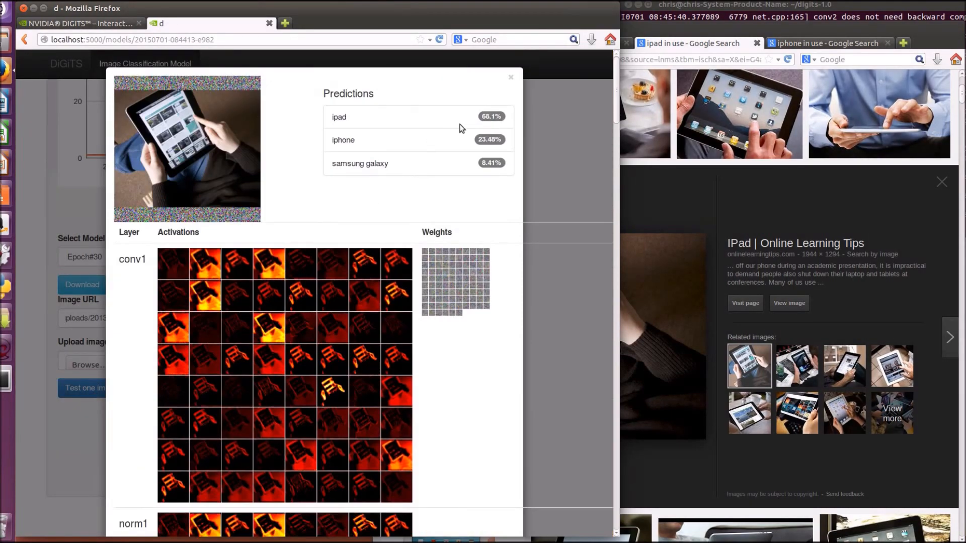
{"action": "left_click", "coordinate": [511, 78]}
Copy the link address of the red iPhone photo in the iphone in use results and try to test it as the image URL in DIGITS
{"action": "left_click", "coordinate": [825, 43]}
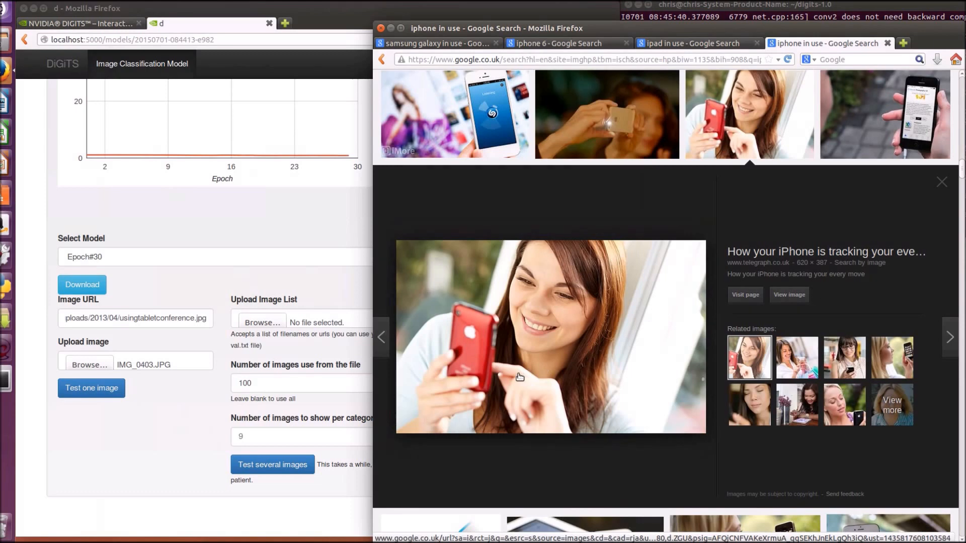
{"action": "right_click", "coordinate": [516, 332]}
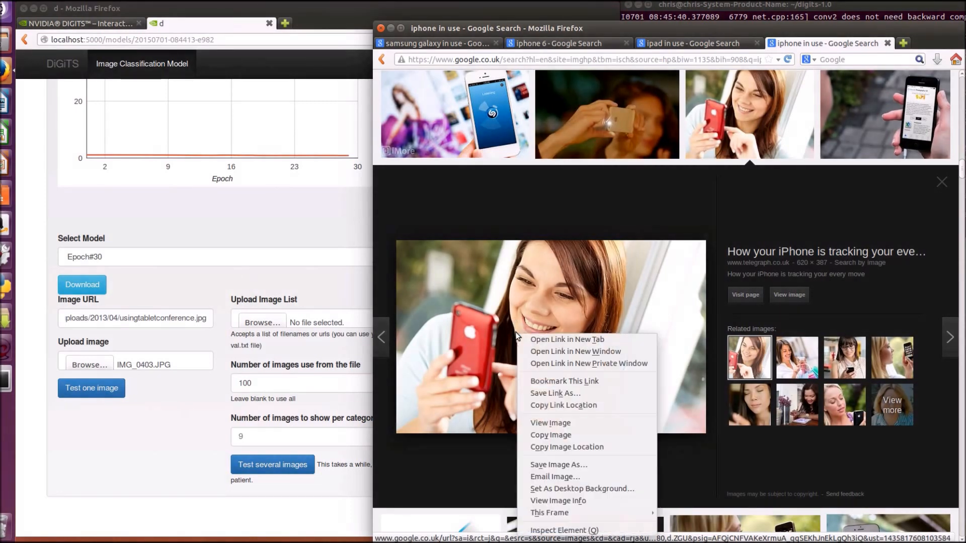
{"action": "left_click", "coordinate": [537, 406]}
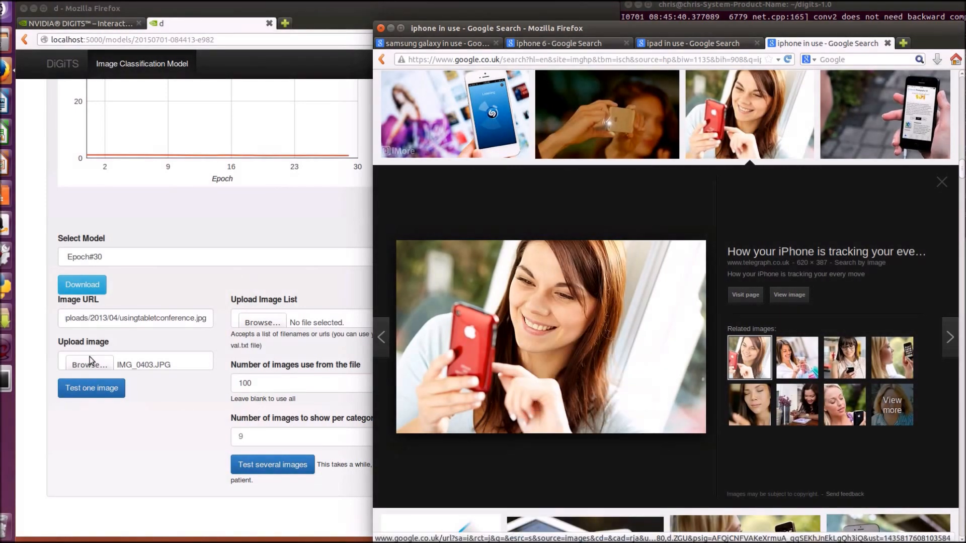
{"action": "triple_click", "coordinate": [206, 318]}
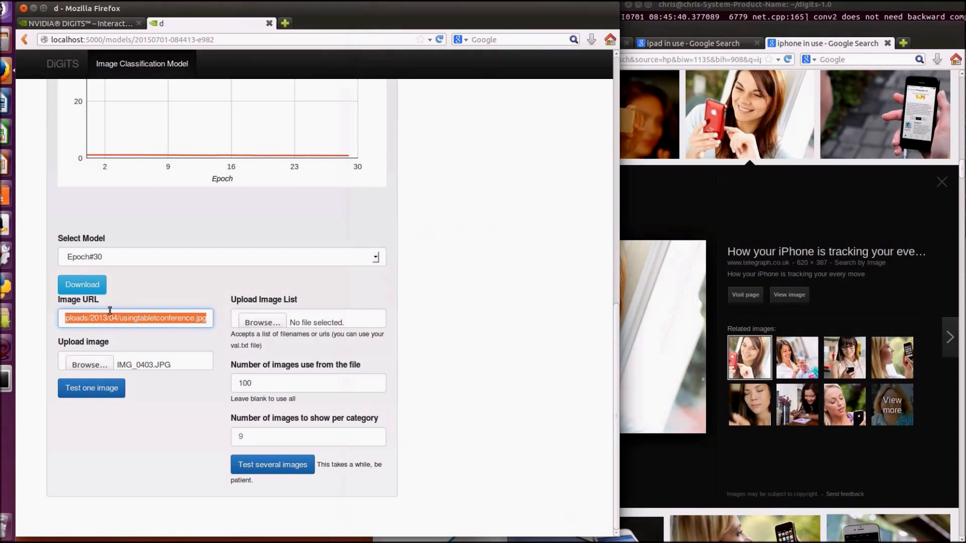
{"action": "key", "text": "BackSpace"}
{"action": "right_click", "coordinate": [105, 320]}
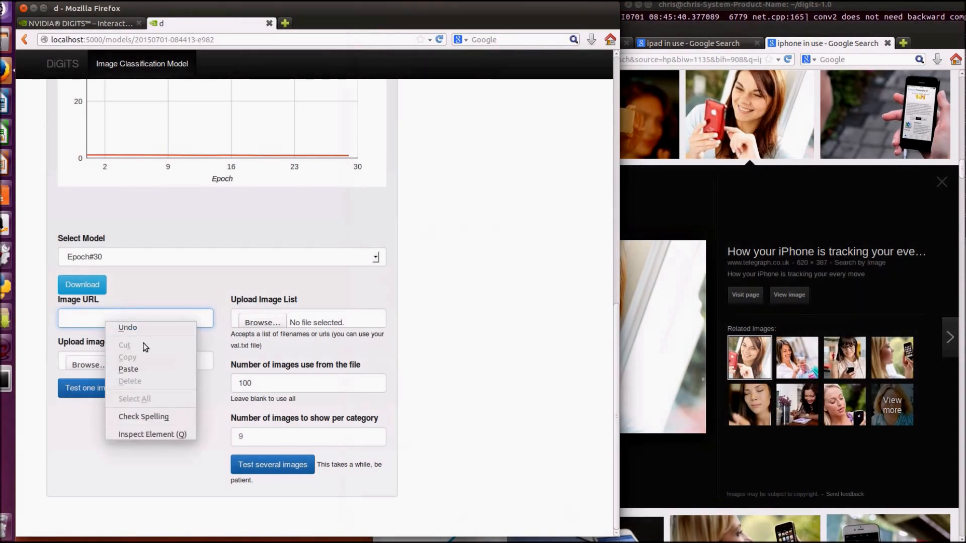
{"action": "left_click", "coordinate": [161, 367]}
{"action": "left_click", "coordinate": [93, 393]}
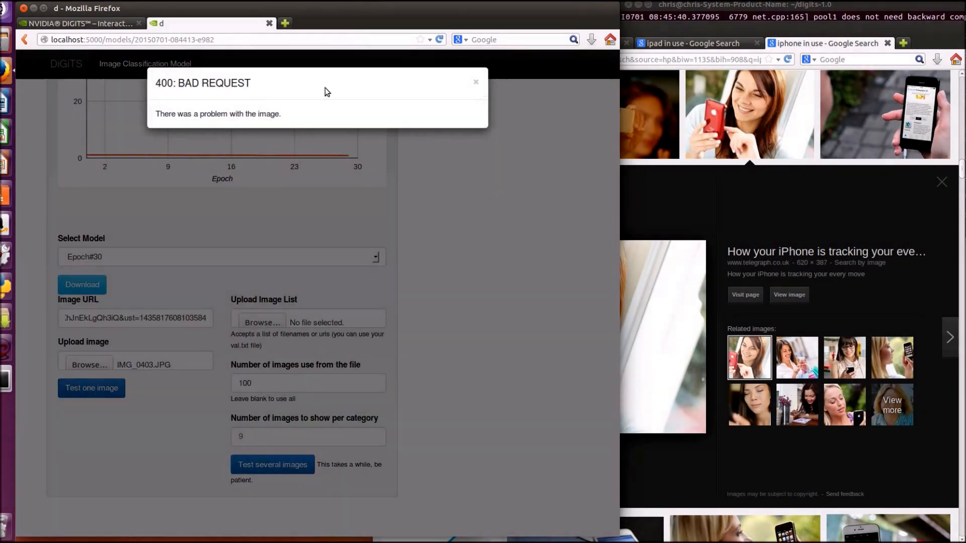
{"action": "left_click", "coordinate": [475, 82]}
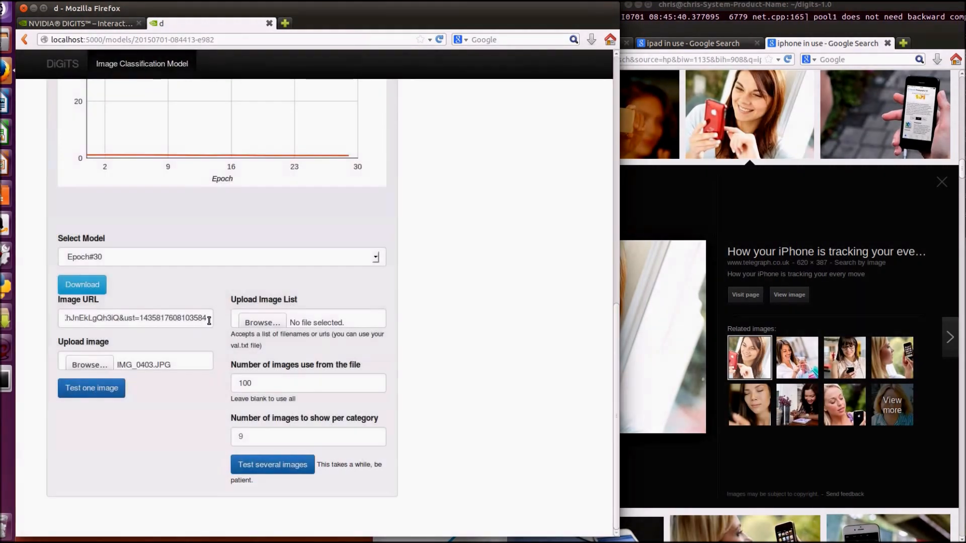
Replace the test image URL with the red iPhone photo's image address, test that one image and close the results
{"action": "left_click_drag", "start_coordinate": [208, 321], "coordinate": [29, 314]}
{"action": "key", "text": "BackSpace"}
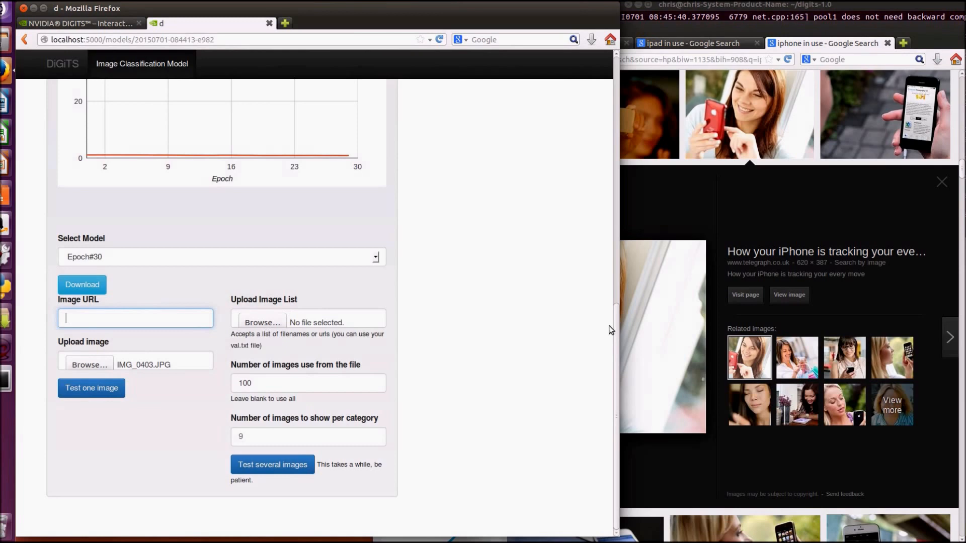
{"action": "right_click", "coordinate": [677, 321]}
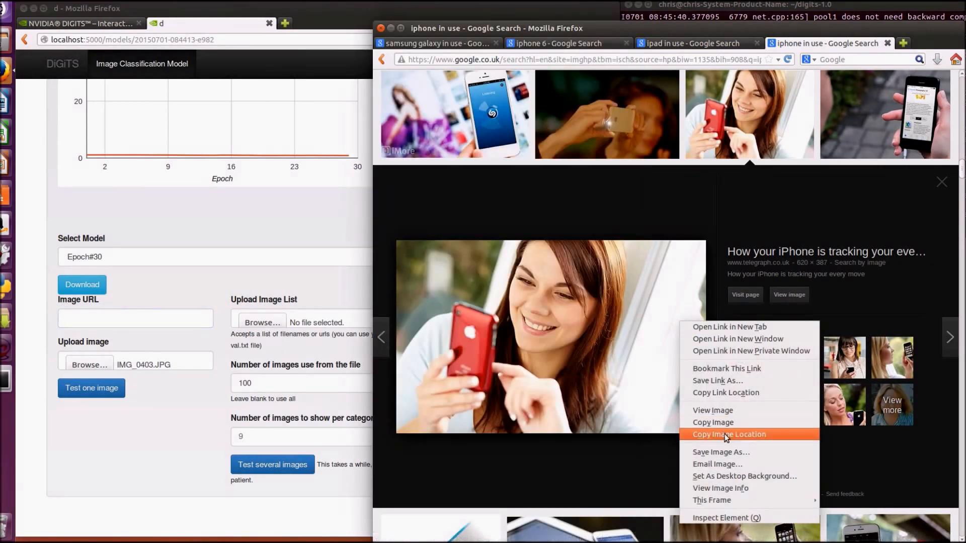
{"action": "left_click", "coordinate": [726, 434]}
{"action": "left_click", "coordinate": [152, 317]}
{"action": "right_click", "coordinate": [152, 317]}
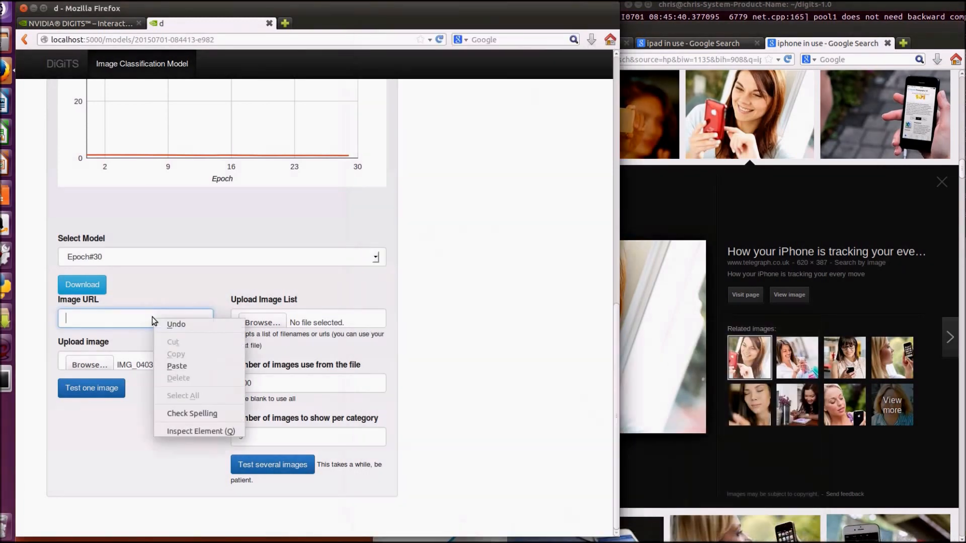
{"action": "left_click", "coordinate": [169, 365]}
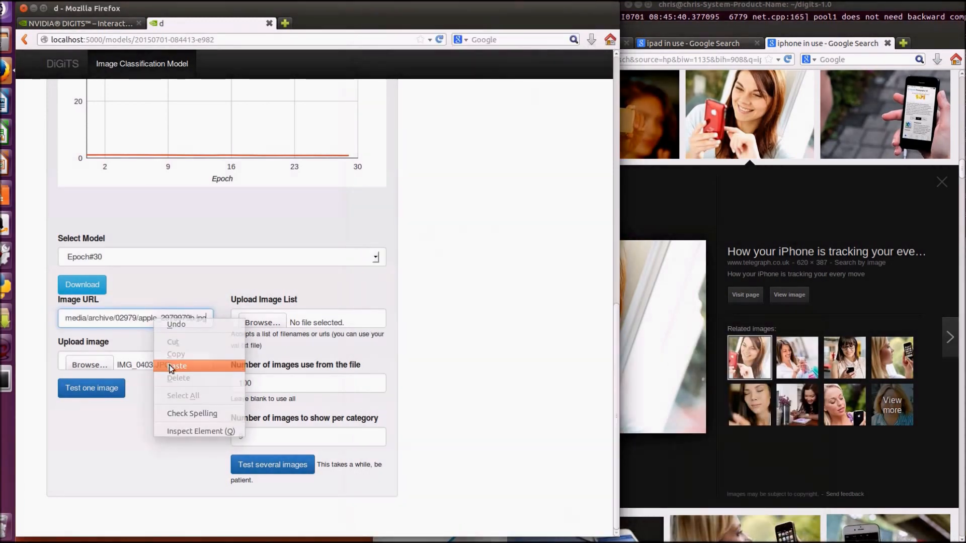
{"action": "left_click", "coordinate": [106, 390]}
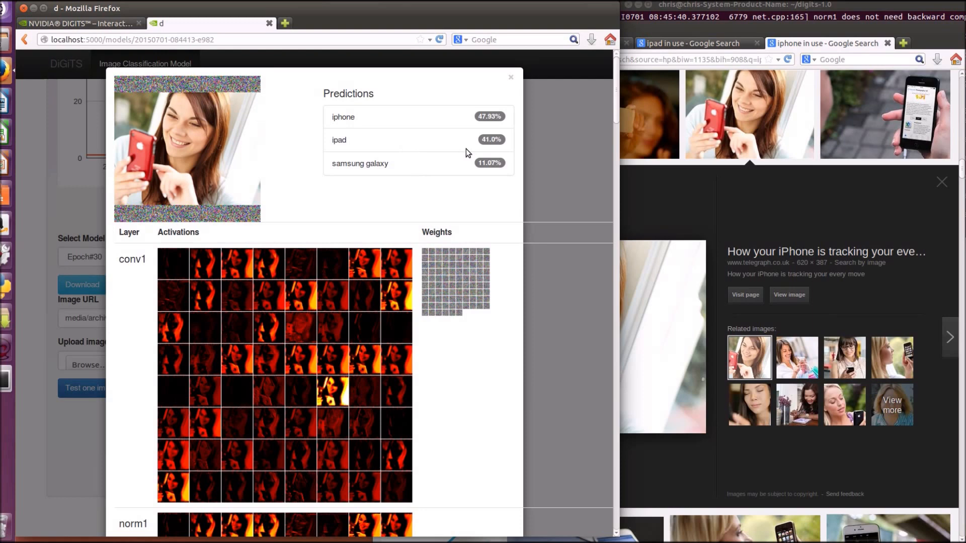
{"action": "left_click", "coordinate": [511, 78]}
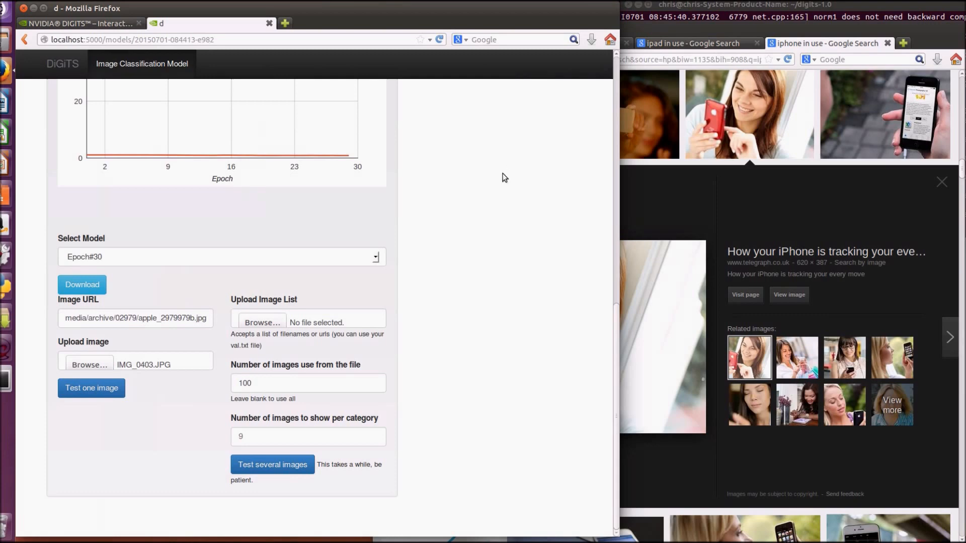
Review model d's loss and accuracy chart, dataset details and job status
{"action": "scroll", "coordinate": [498, 196], "scroll_direction": "up", "scroll_amount": 6}
{"action": "scroll", "coordinate": [497, 194], "scroll_direction": "down", "scroll_amount": 1}
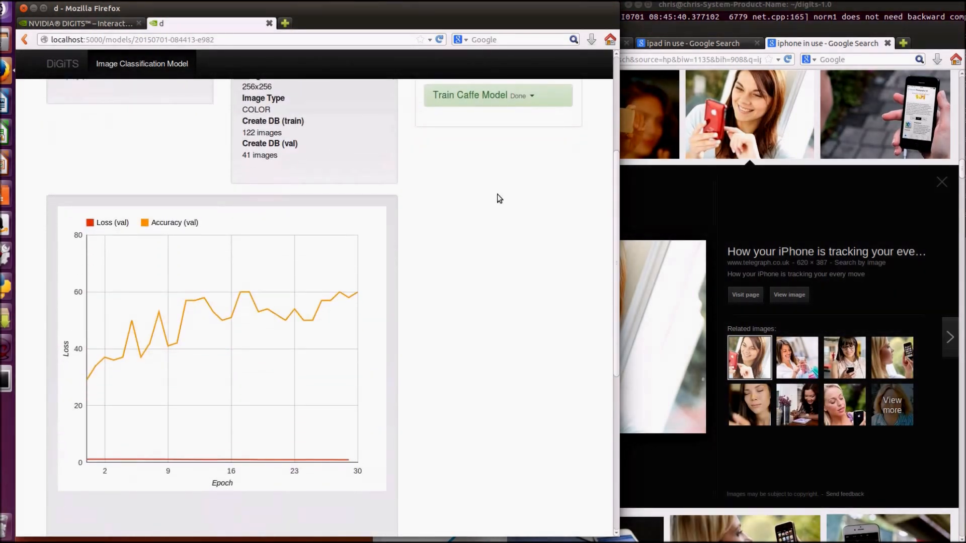
{"action": "scroll", "coordinate": [497, 194], "scroll_direction": "up", "scroll_amount": 6}
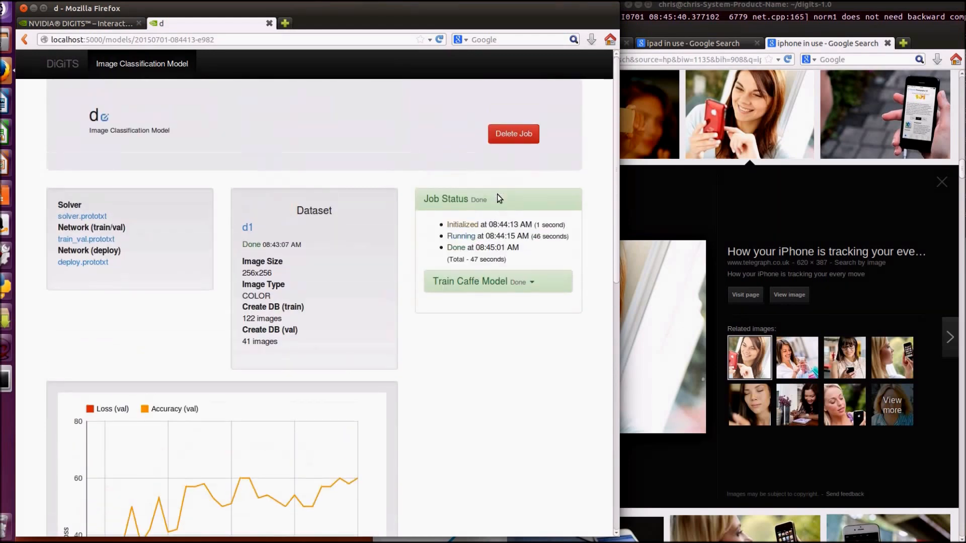
{"action": "scroll", "coordinate": [497, 194], "scroll_direction": "down", "scroll_amount": 1}
{"action": "scroll", "coordinate": [497, 194], "scroll_direction": "down", "scroll_amount": 6}
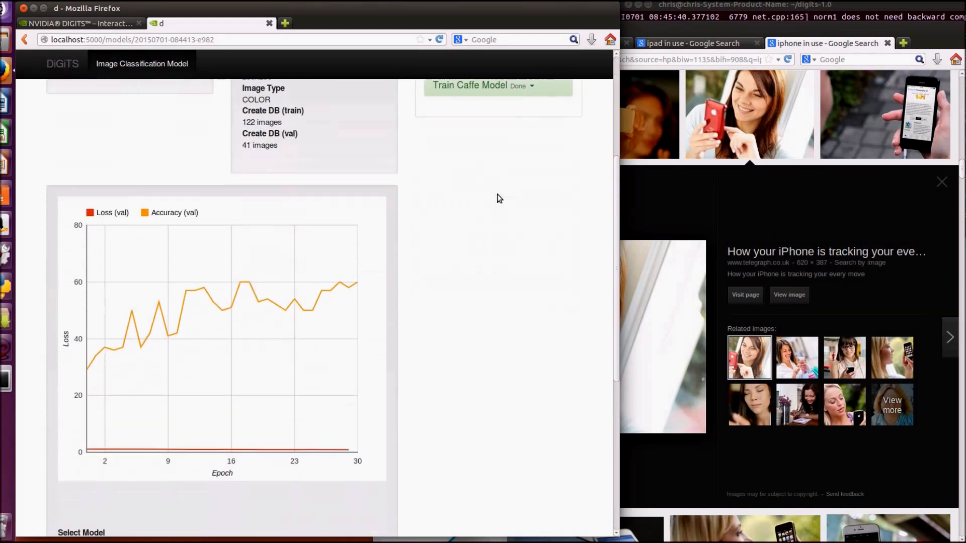
{"action": "scroll", "coordinate": [497, 196], "scroll_direction": "up", "scroll_amount": 6}
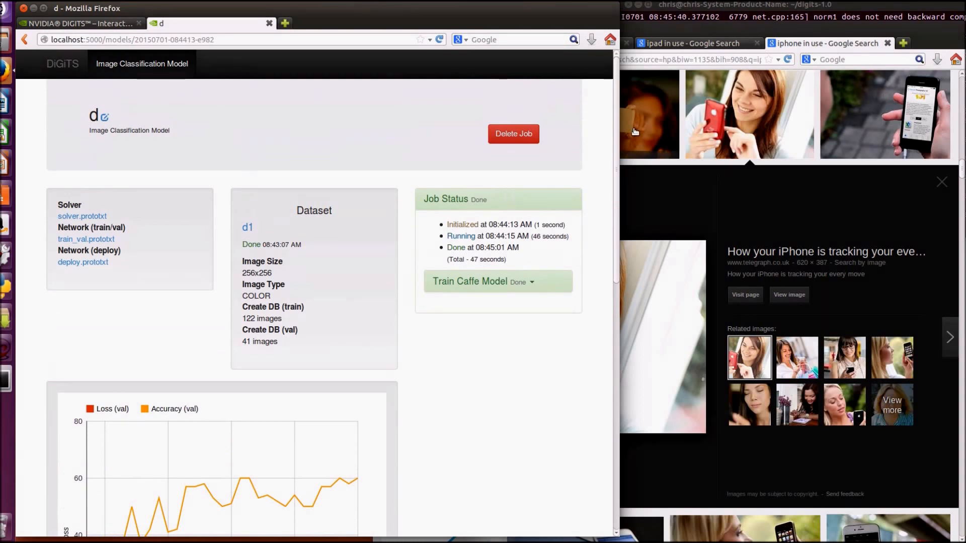
Minimize the Google image search window, open the devices folder inside pictures and move the file manager window over the DIGITS page
{"action": "left_click", "coordinate": [640, 32]}
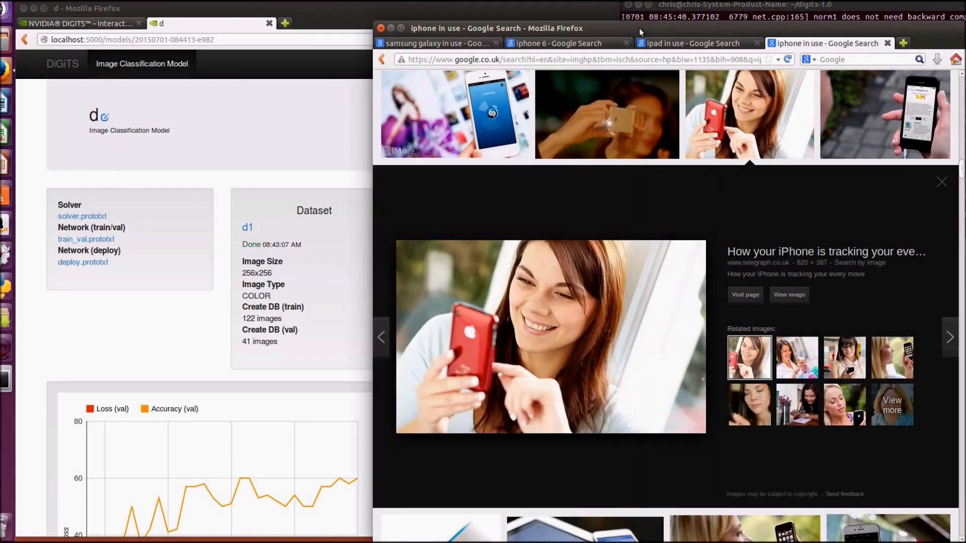
{"action": "left_click", "coordinate": [390, 29]}
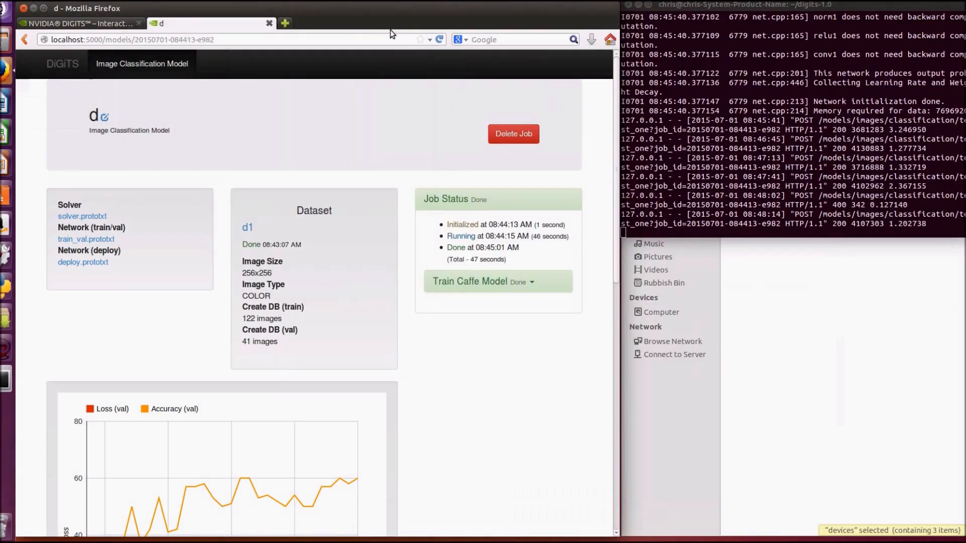
{"action": "left_click", "coordinate": [747, 335]}
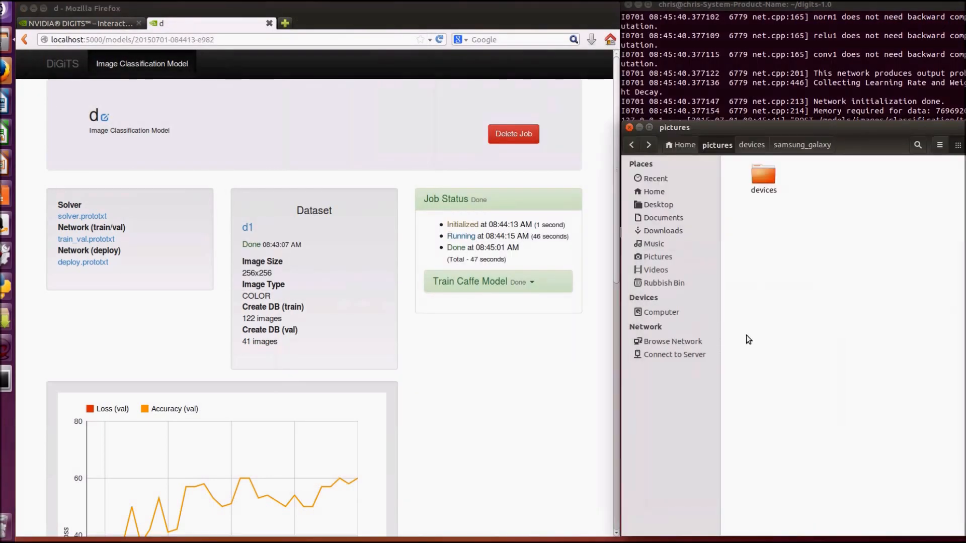
{"action": "double_click", "coordinate": [760, 183]}
{"action": "left_click_drag", "start_coordinate": [753, 122], "coordinate": [279, 78]}
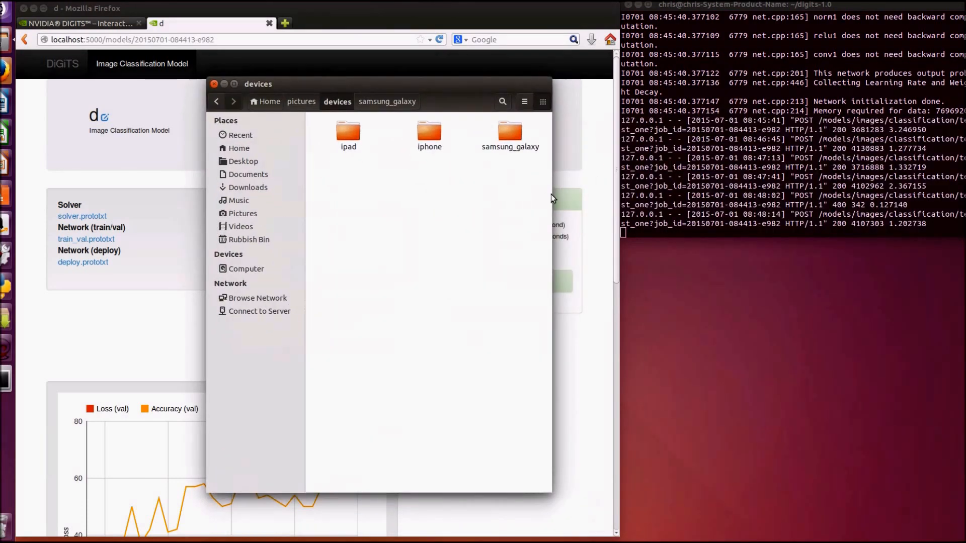
Widen the file manager window, open the ipad folder and look through its training photos
{"action": "left_click_drag", "start_coordinate": [552, 197], "coordinate": [854, 202]}
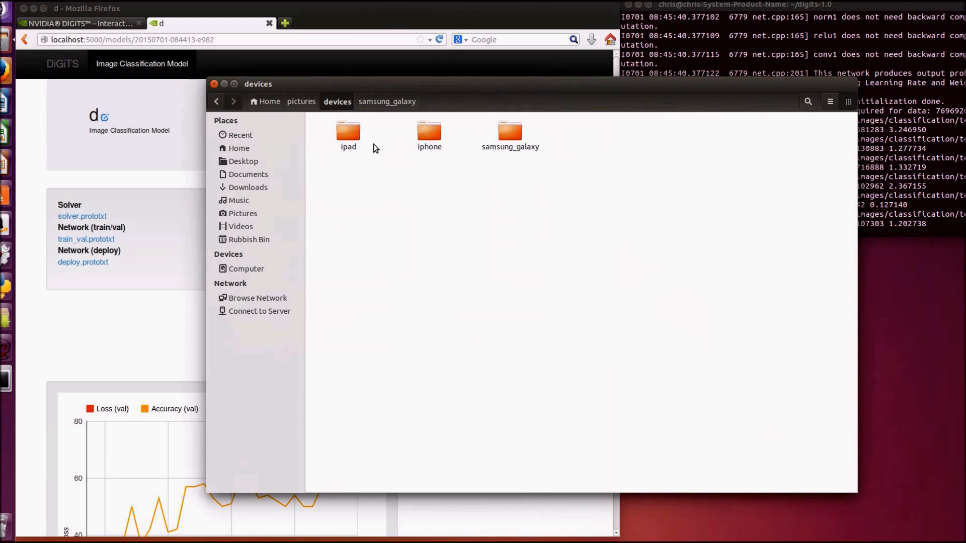
{"action": "double_click", "coordinate": [347, 134]}
{"action": "scroll", "coordinate": [416, 280], "scroll_direction": "down", "scroll_amount": 2}
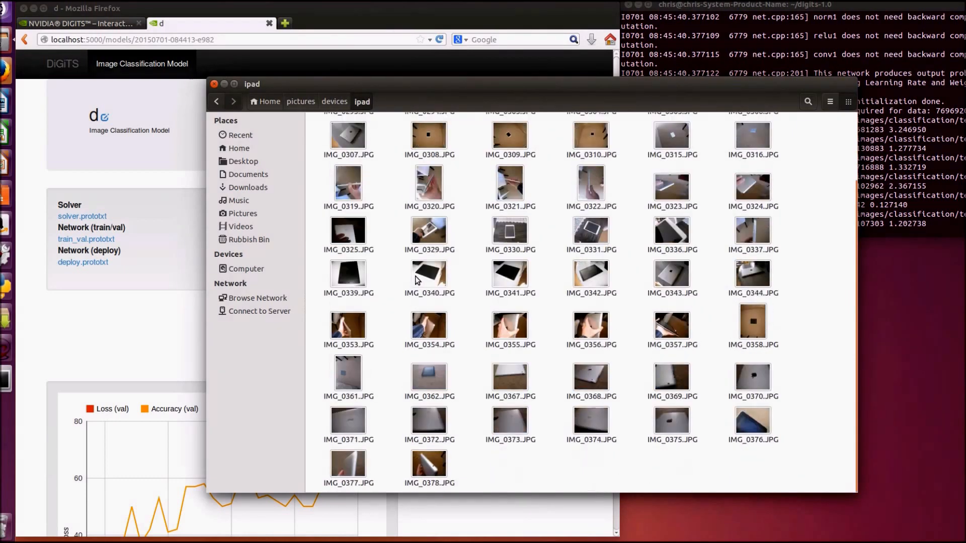
{"action": "scroll", "coordinate": [417, 280], "scroll_direction": "up", "scroll_amount": 2}
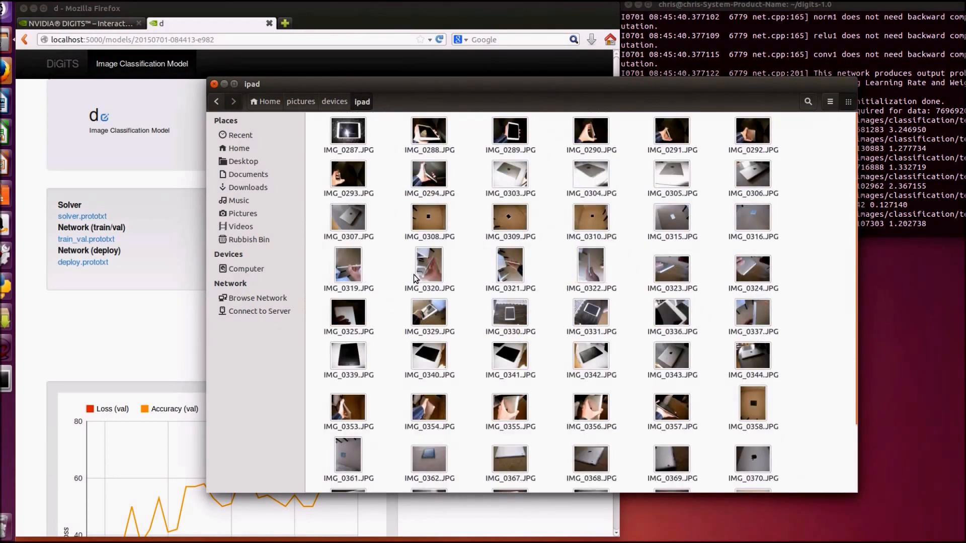
Return to the devices folder and open the iphone folder to view its training photos
{"action": "left_click", "coordinate": [336, 102]}
{"action": "left_click", "coordinate": [439, 132]}
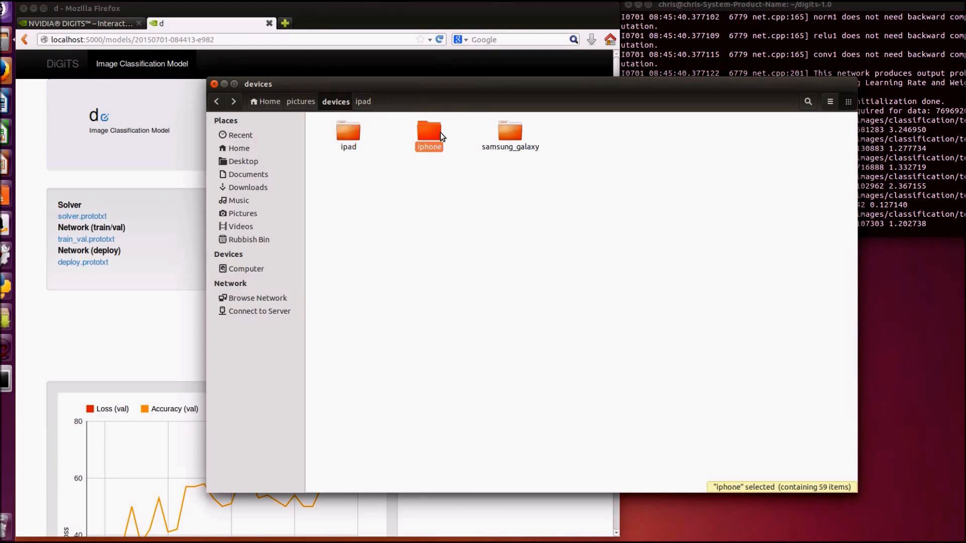
{"action": "double_click", "coordinate": [440, 132]}
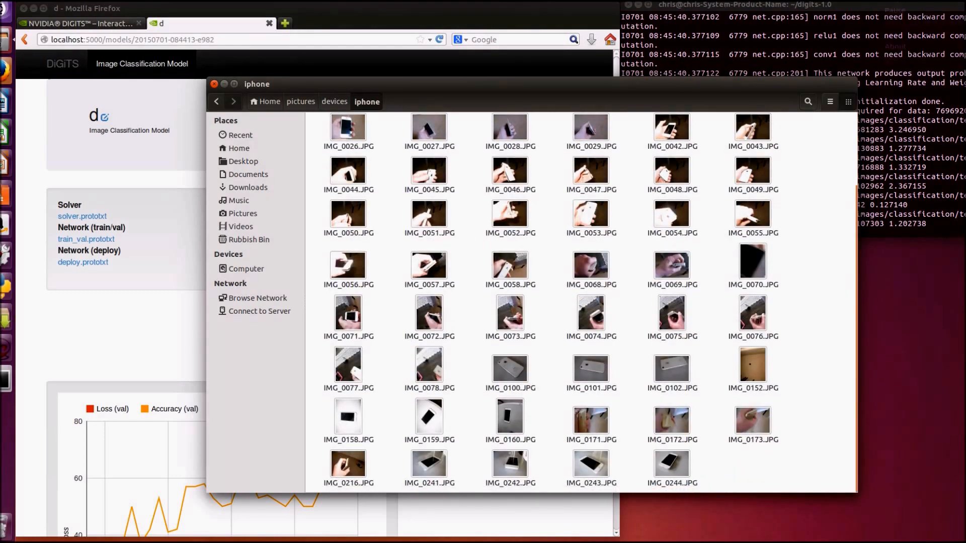
{"action": "left_click", "coordinate": [887, 5]}
{"action": "left_click", "coordinate": [891, 11]}
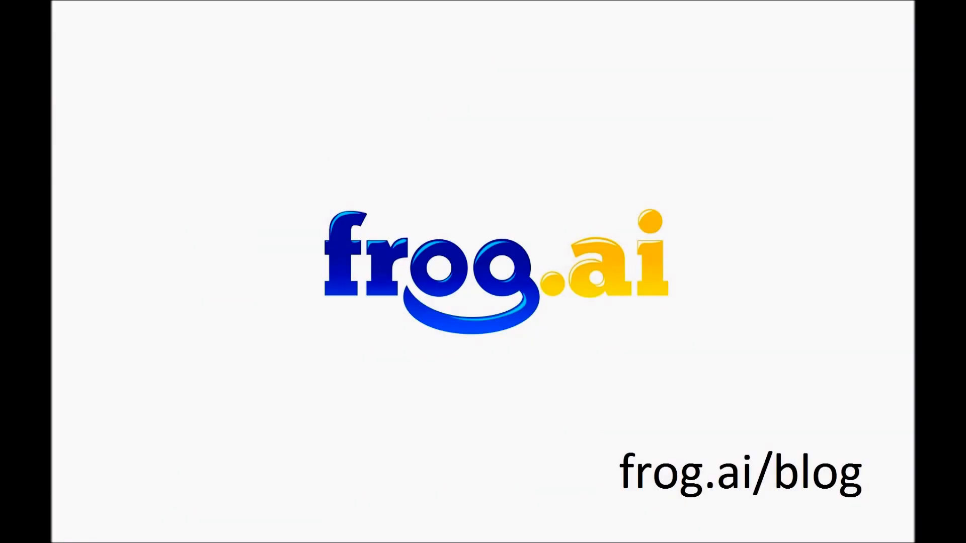